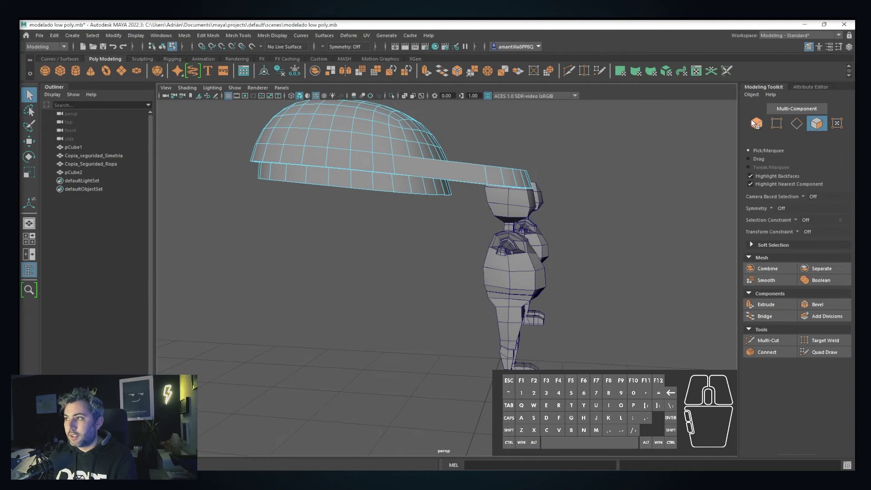
# Box-select faces across the character and cap in face mode, then clear the selection.
pyautogui.press('F8')
pyautogui.click(319, 307)
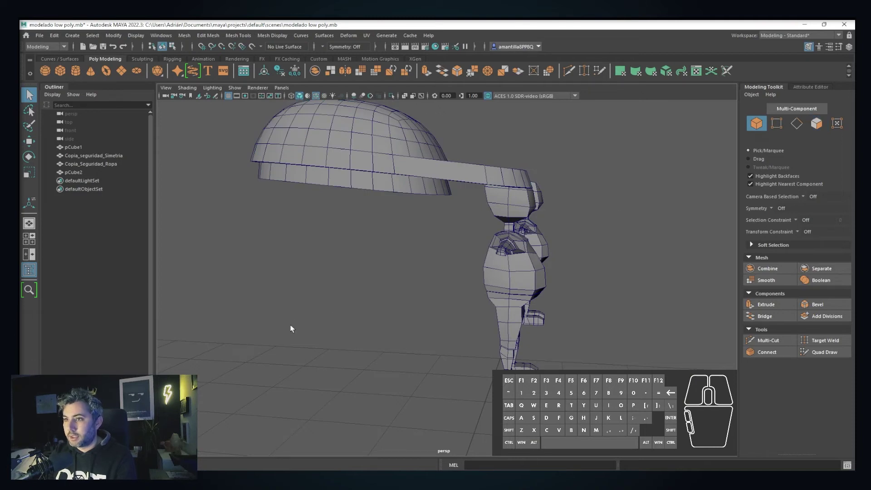
pyautogui.click(817, 124)
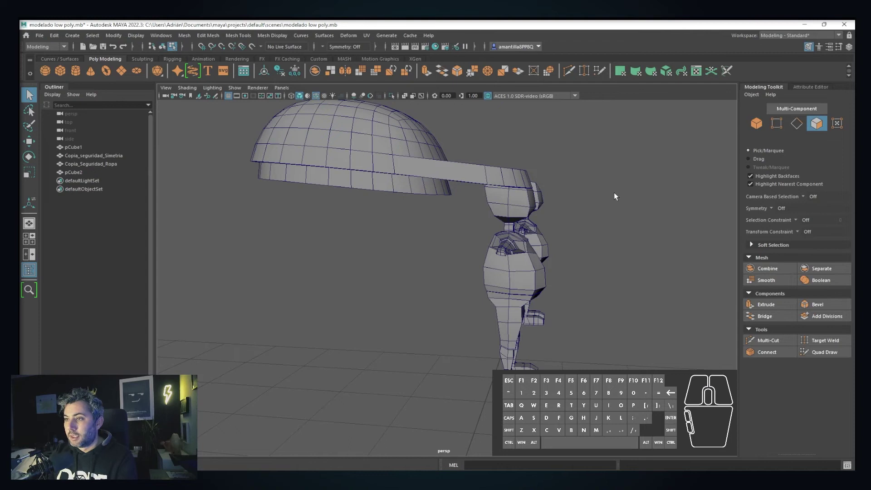
pyautogui.scroll(-3, 614, 193)
pyautogui.moveTo(648, 145); pyautogui.dragTo(294, 440)
pyautogui.moveTo(632, 219); pyautogui.dragTo(217, 442)
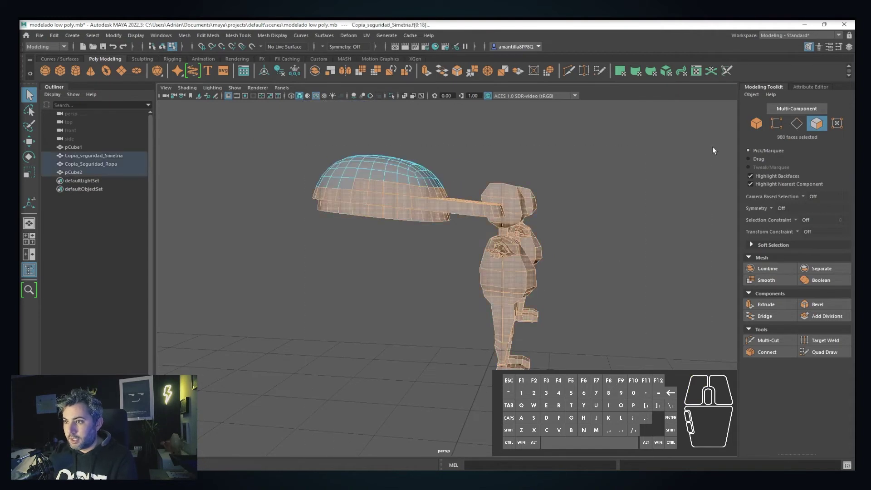
pyautogui.moveTo(712, 147); pyautogui.dragTo(257, 442)
pyautogui.click(684, 232)
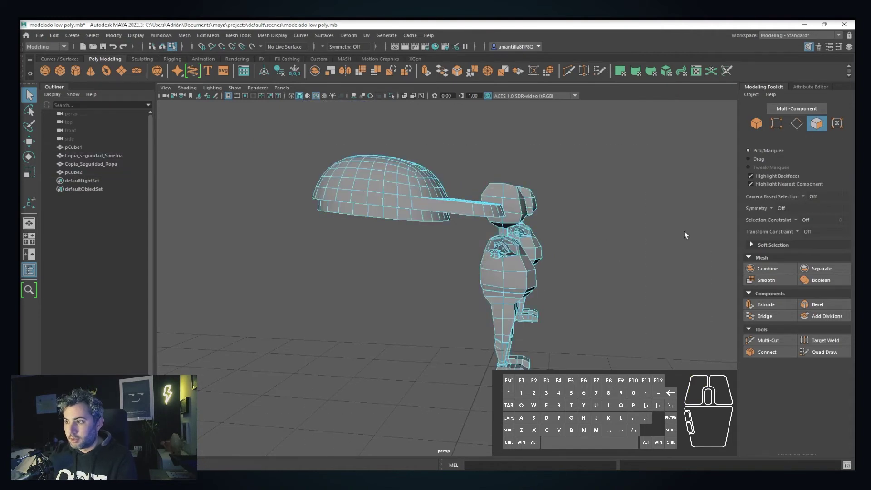
# Back in object mode, select only the cap mesh pCube2.
pyautogui.click(757, 128)
pyautogui.keyDown('alt'); pyautogui.moveTo(389, 325); pyautogui.dragTo(354, 313); pyautogui.keyUp('alt')
pyautogui.click(354, 313)
pyautogui.click(411, 190)
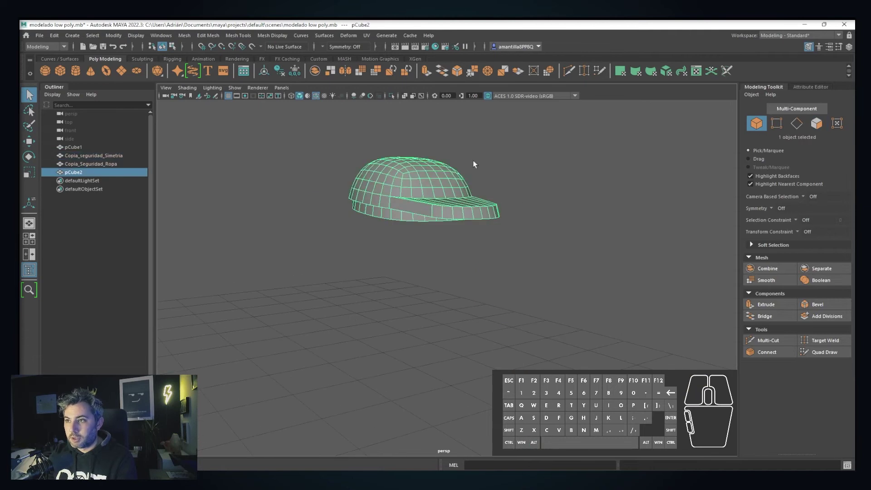
# Select the cap pCube2's lower band of faces and delete them.
pyautogui.keyDown('alt'); pyautogui.moveTo(473, 162); pyautogui.dragTo(515, 171); pyautogui.keyUp('alt')
pyautogui.click(554, 141)
pyautogui.click(550, 188)
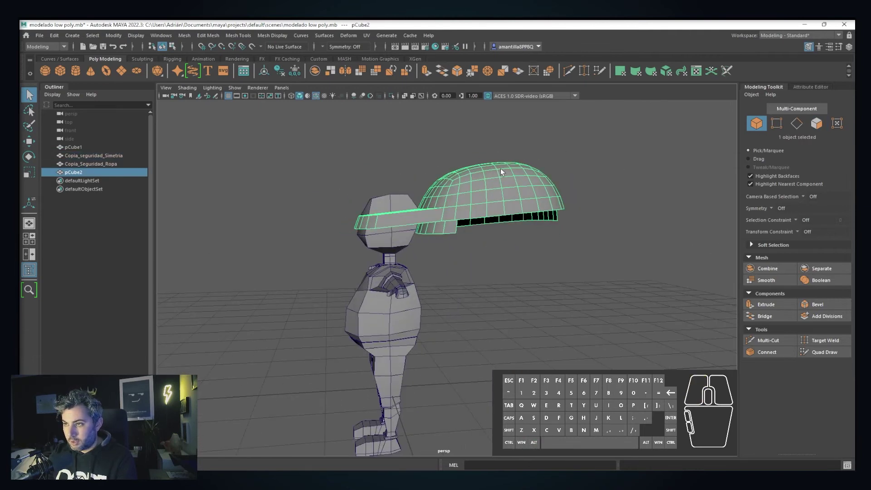
pyautogui.click(816, 123)
pyautogui.moveTo(637, 122); pyautogui.dragTo(323, 304)
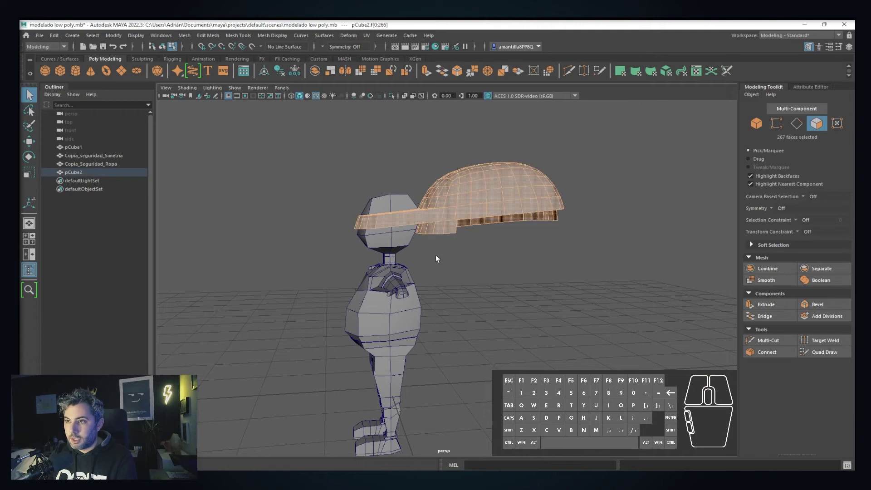
pyautogui.moveTo(641, 145); pyautogui.dragTo(372, 241)
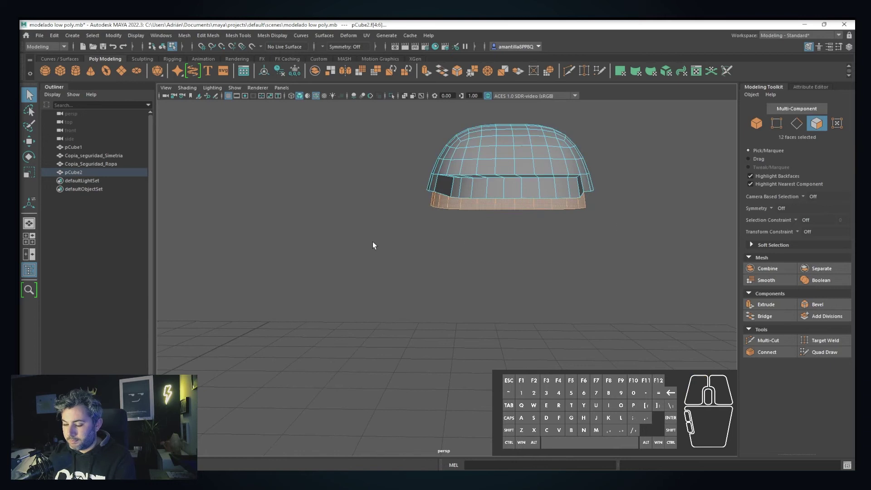
pyautogui.press('Delete')
# Delete the remaining lower strip of faces and return to object mode to inspect the open cap.
pyautogui.moveTo(423, 214)
pyautogui.keyDown('alt'); pyautogui.mouseDown()
pyautogui.moveTo(424, 198)
pyautogui.moveTo(416, 202)
pyautogui.mouseUp(); pyautogui.keyUp('alt')
pyautogui.moveTo(413, 200); pyautogui.dragTo(597, 240)
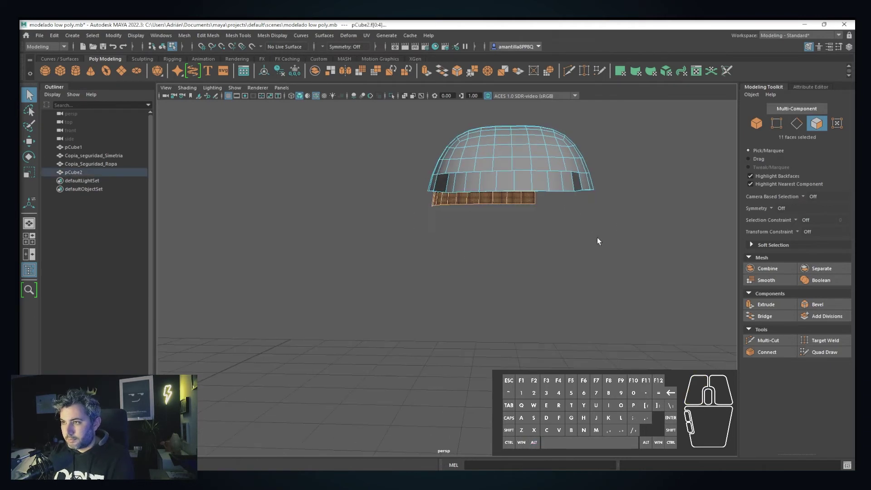
pyautogui.press('Delete')
pyautogui.keyDown('alt'); pyautogui.moveTo(518, 286); pyautogui.dragTo(753, 140); pyautogui.keyUp('alt')
pyautogui.click(757, 123)
pyautogui.moveTo(528, 267)
pyautogui.keyDown('alt'); pyautogui.mouseDown()
pyautogui.moveTo(529, 237)
pyautogui.moveTo(527, 274)
pyautogui.mouseUp(); pyautogui.keyUp('alt')
pyautogui.scroll(-6, 527, 274)
# Try moving the cap up and sideways with the Move tool, undoing each move.
pyautogui.press('w')
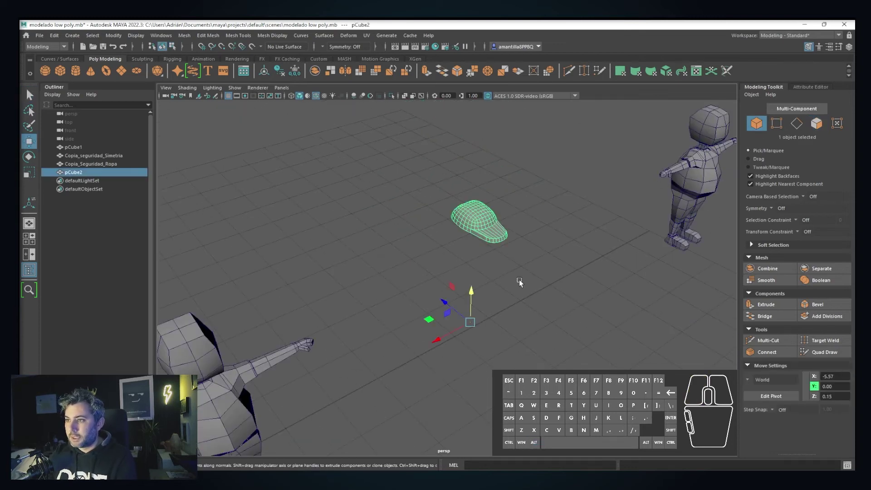
pyautogui.keyDown('alt'); pyautogui.moveTo(425, 320); pyautogui.dragTo(521, 268); pyautogui.keyUp('alt')
pyautogui.moveTo(456, 301); pyautogui.dragTo(472, 290)
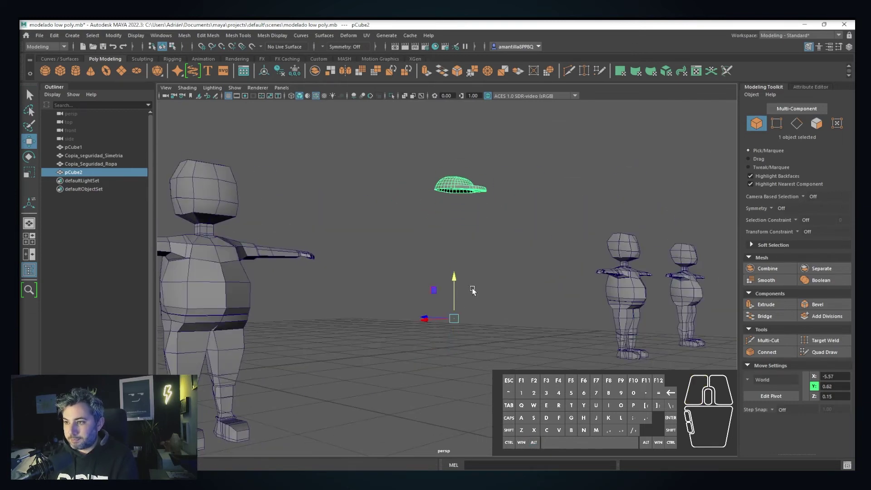
pyautogui.hotkey('ctrl', 'z')
pyautogui.moveTo(442, 347); pyautogui.dragTo(434, 355)
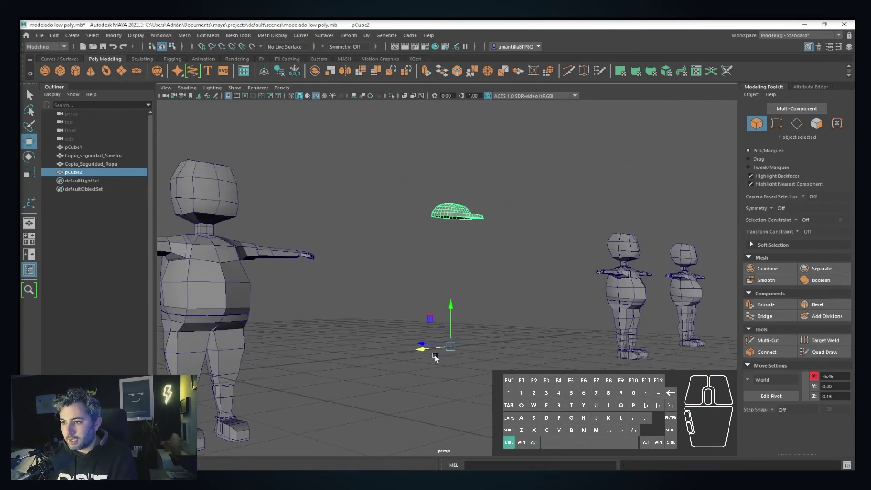
pyautogui.hotkey('ctrl', 'z')
pyautogui.moveTo(453, 305); pyautogui.dragTo(476, 270)
pyautogui.hotkey('ctrl', 'z')
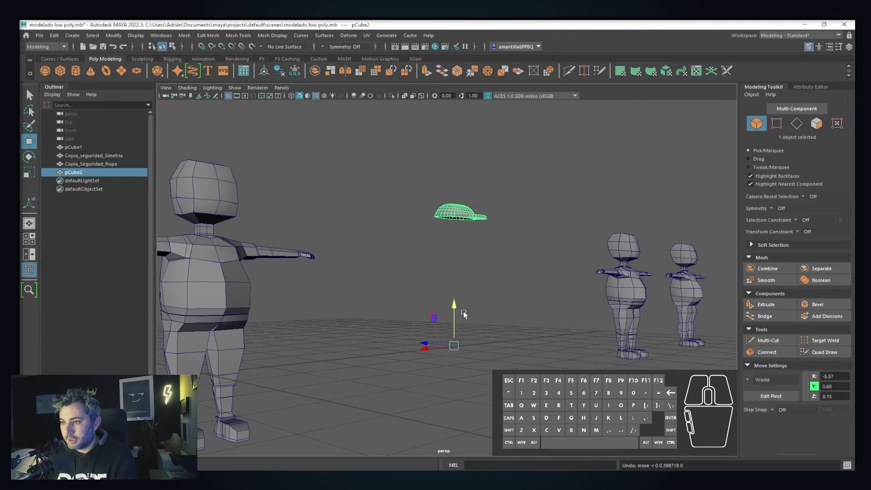
pyautogui.keyDown('alt'); pyautogui.moveTo(469, 206); pyautogui.dragTo(377, 213); pyautogui.keyUp('alt')
# Try stretching and uniformly scaling the cap, undo both, and show the four-view layout.
pyautogui.press('y')
pyautogui.press('r')
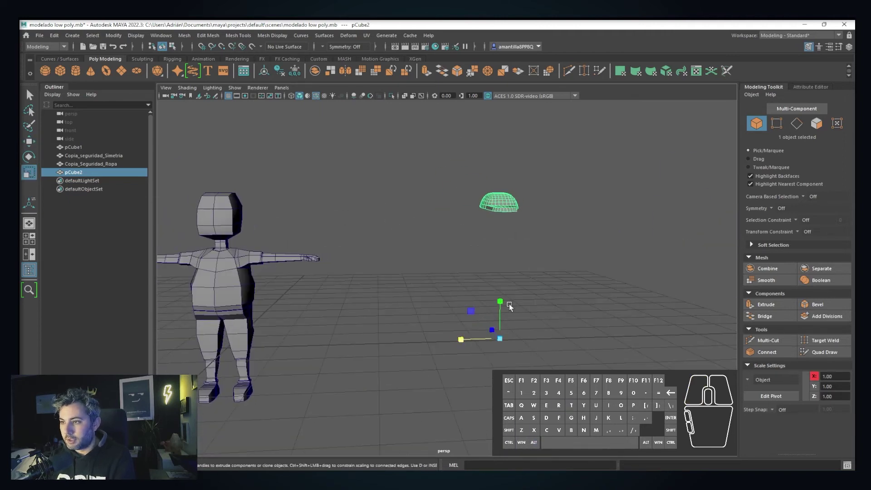
pyautogui.moveTo(509, 304); pyautogui.dragTo(507, 276)
pyautogui.hotkey('ctrl', 'z')
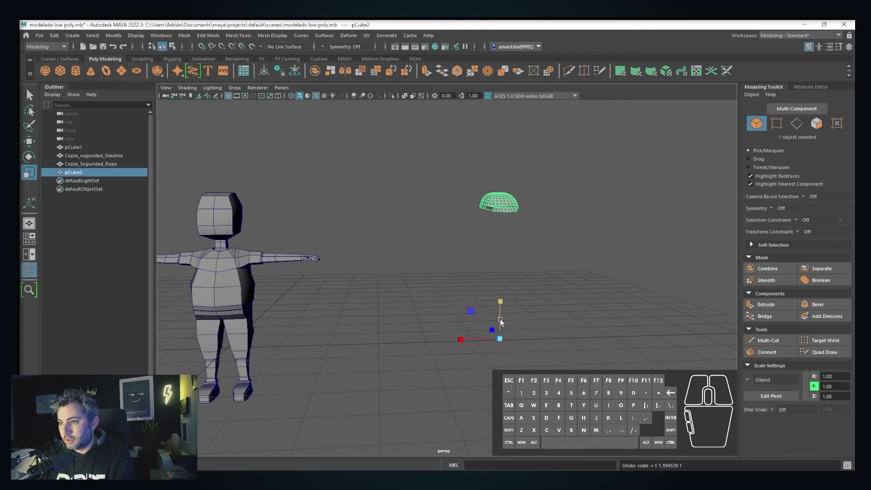
pyautogui.moveTo(500, 338); pyautogui.dragTo(571, 330)
pyautogui.hotkey('ctrl', 'z')
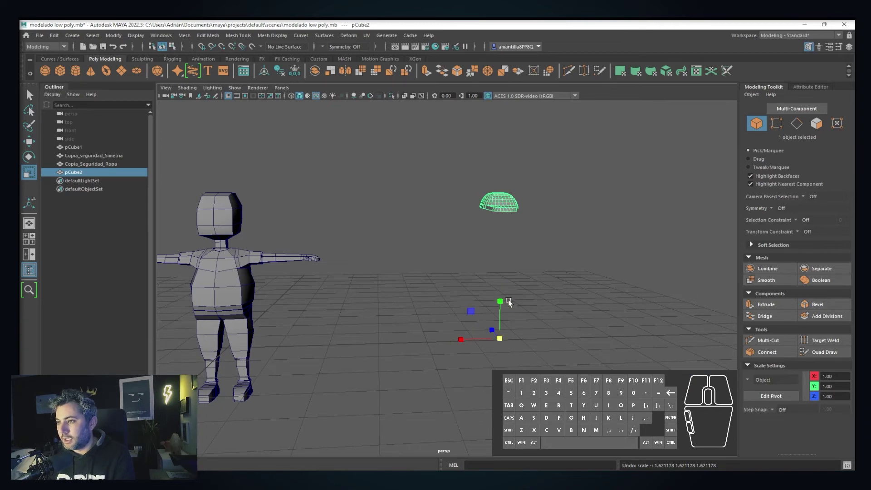
pyautogui.press('w')
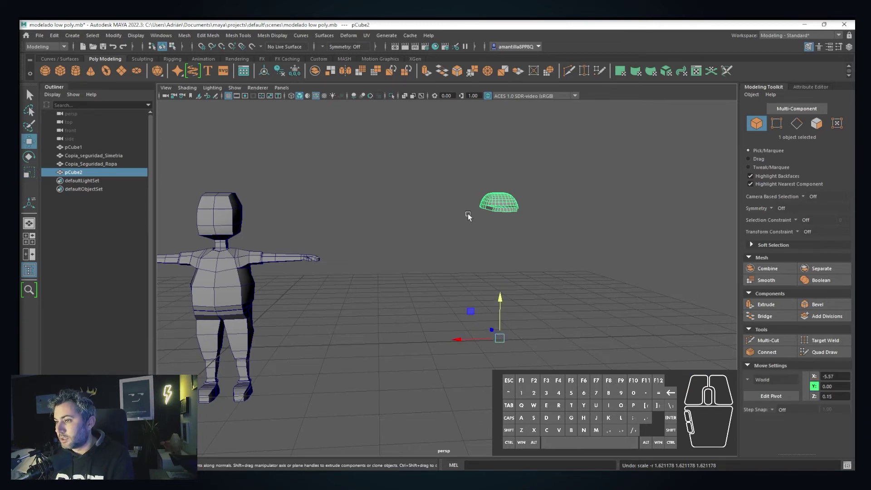
pyautogui.press('space')
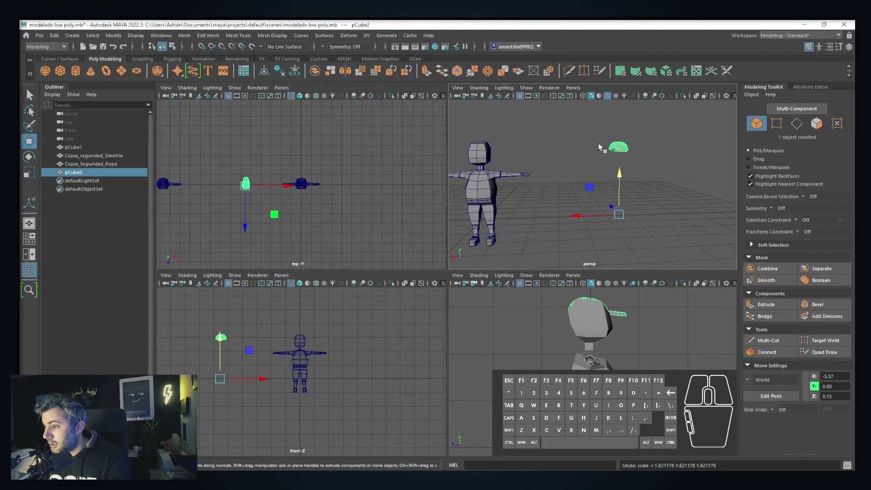
# Toggle pivot editing for the cap on and off while switching between view layouts.
pyautogui.click(775, 397)
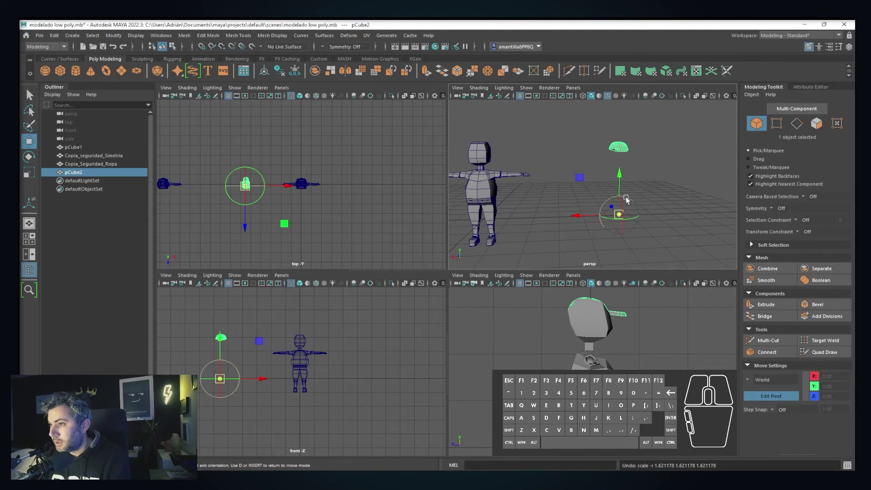
pyautogui.press('space')
pyautogui.click(779, 395)
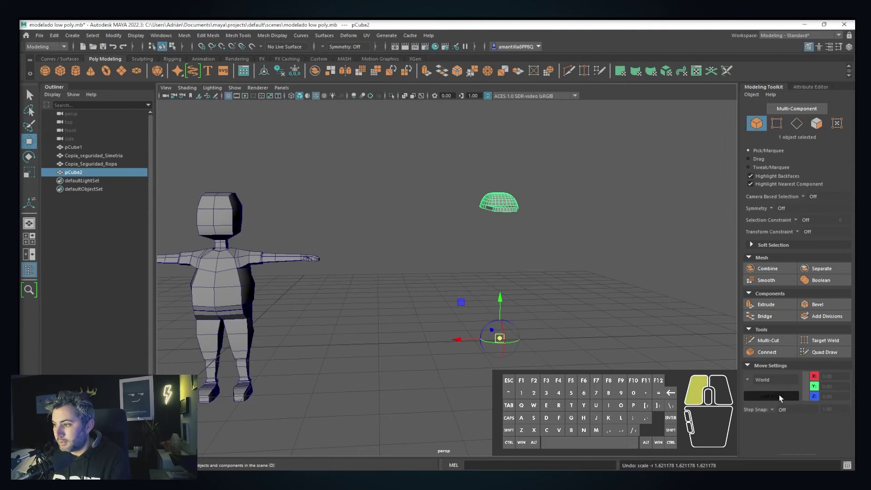
pyautogui.click(755, 398)
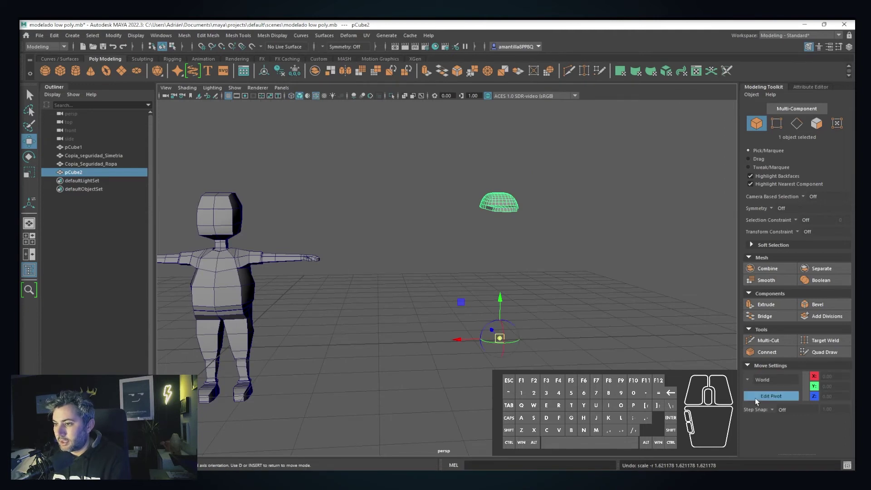
pyautogui.press('space')
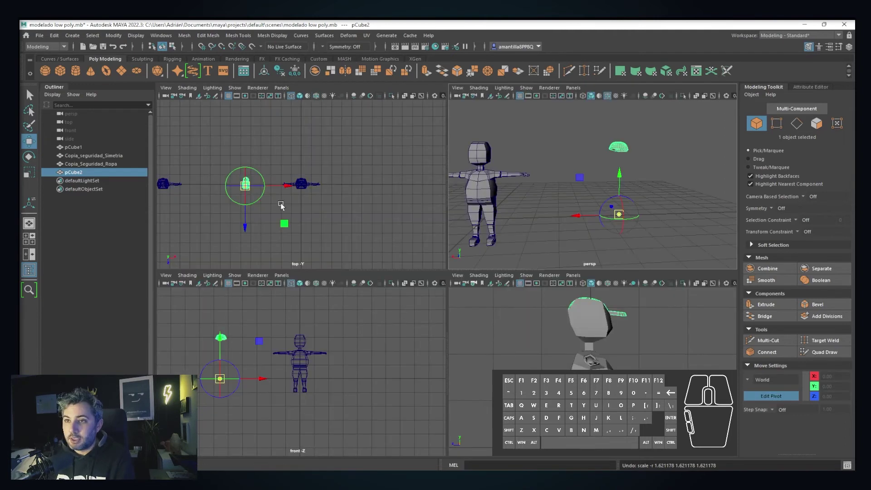
# In the maximized top view, enter pivot editing and shift the cap's pivot toward its centre.
pyautogui.press('space')
pyautogui.scroll(5, 339, 275)
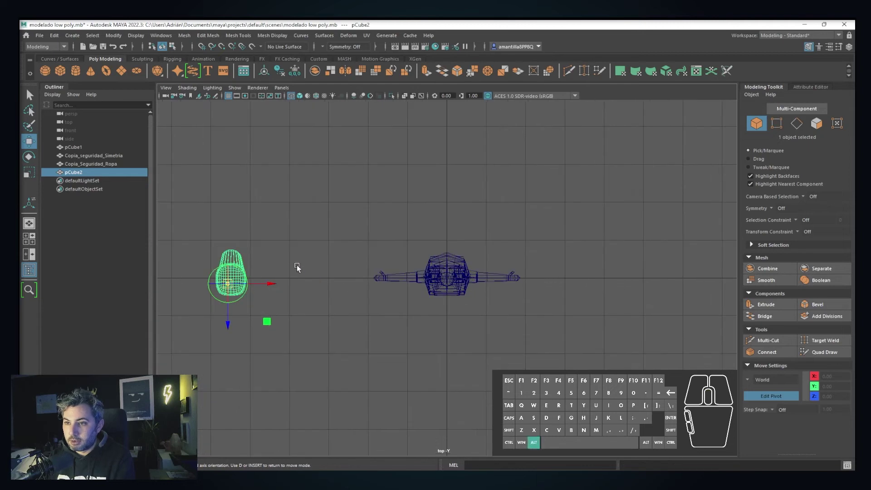
pyautogui.keyDown('alt'); pyautogui.moveTo(297, 266); pyautogui.dragTo(467, 242, button='middle'); pyautogui.keyUp('alt')
pyautogui.keyDown('alt'); pyautogui.scroll(6, 359, 238); pyautogui.keyUp('alt')
pyautogui.keyDown('alt'); pyautogui.scroll(2, 359, 238); pyautogui.keyUp('alt')
pyautogui.keyDown('alt'); pyautogui.moveTo(365, 190); pyautogui.dragTo(475, 257, button='middle'); pyautogui.keyUp('alt')
pyautogui.keyDown('alt'); pyautogui.scroll(3, 475, 258); pyautogui.keyUp('alt')
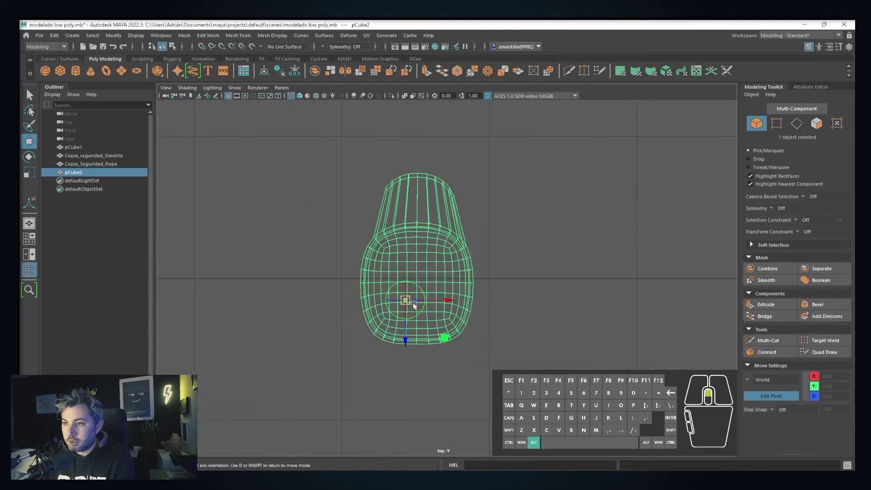
pyautogui.press('d')
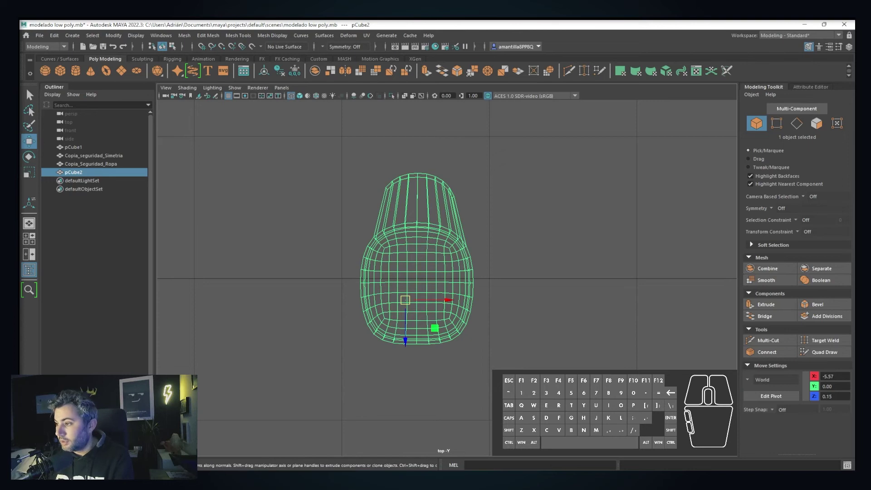
pyautogui.click(767, 395)
pyautogui.click(768, 396)
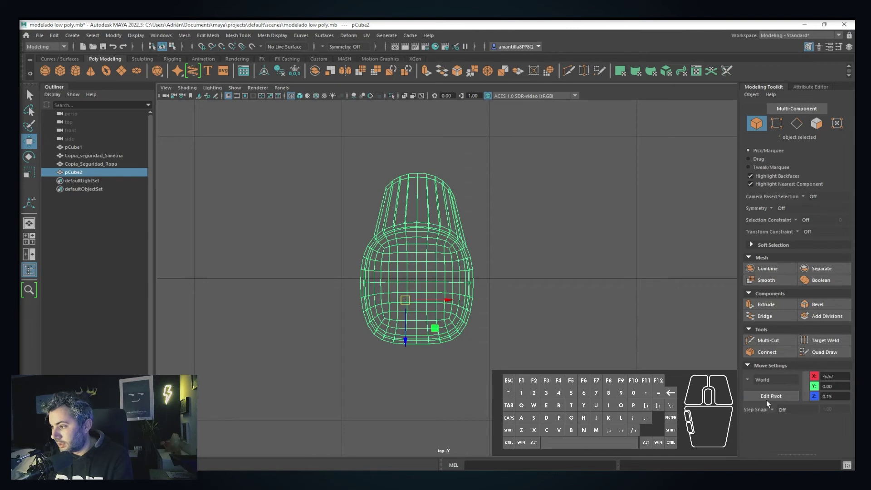
pyautogui.click(779, 396)
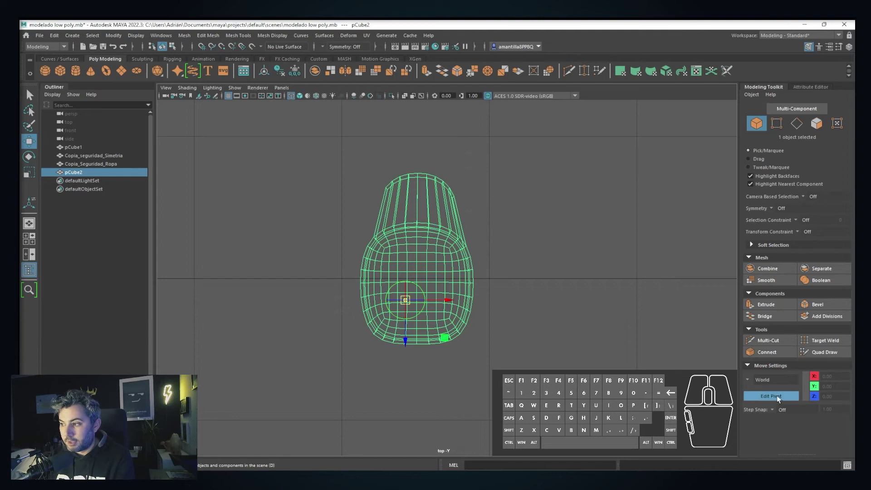
pyautogui.moveTo(450, 305); pyautogui.dragTo(456, 298)
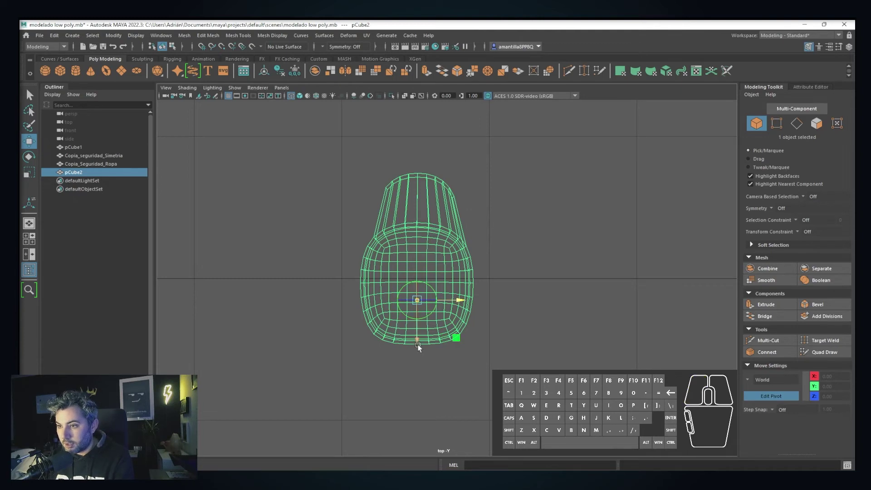
pyautogui.moveTo(417, 345); pyautogui.dragTo(426, 322)
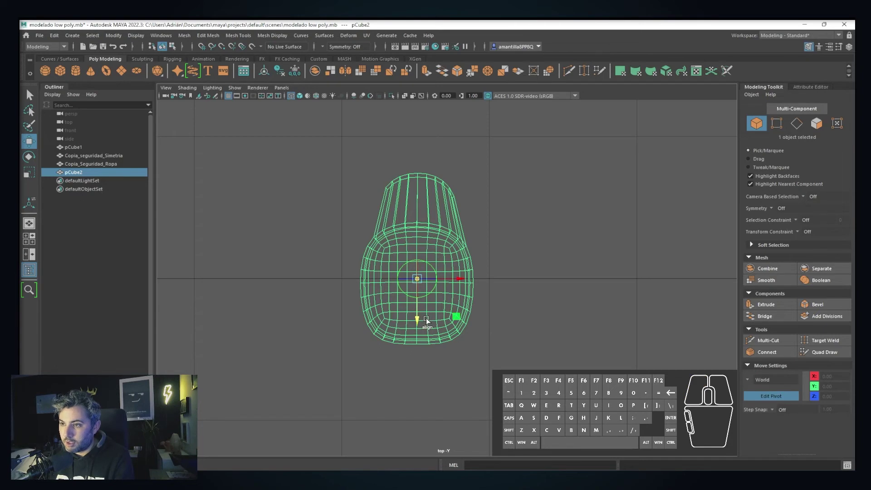
# In the front view, raise the cap's pivot up into the cap, then return to four views.
pyautogui.press('space')
pyautogui.press('space')
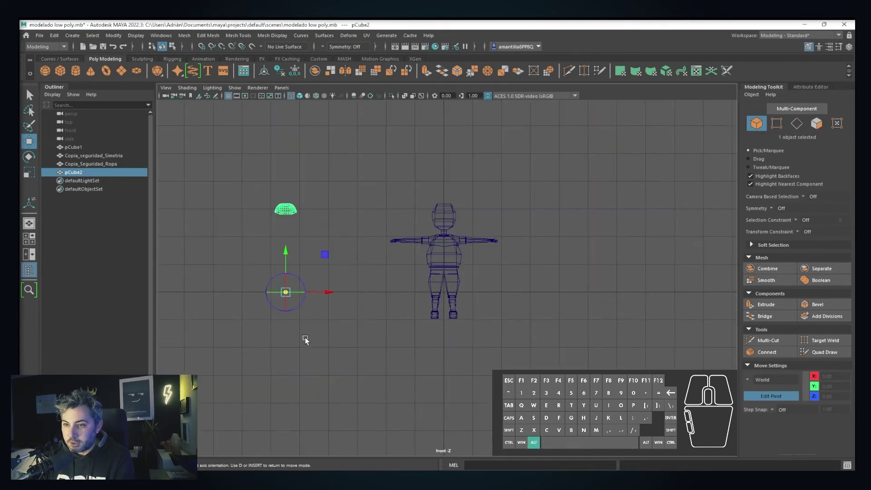
pyautogui.keyDown('alt'); pyautogui.moveTo(305, 337); pyautogui.dragTo(412, 331, button='middle'); pyautogui.keyUp('alt')
pyautogui.keyDown('alt'); pyautogui.scroll(3, 372, 236); pyautogui.keyUp('alt')
pyautogui.keyDown('alt'); pyautogui.moveTo(371, 237); pyautogui.dragTo(495, 246, button='middle'); pyautogui.keyUp('alt')
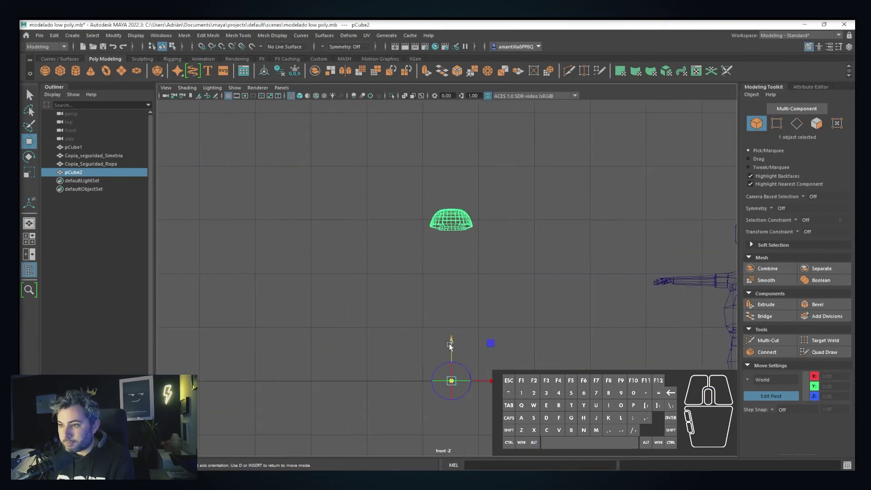
pyautogui.moveTo(449, 344); pyautogui.dragTo(470, 209)
pyautogui.moveTo(469, 179); pyautogui.dragTo(469, 180)
pyautogui.scroll(5, 469, 179)
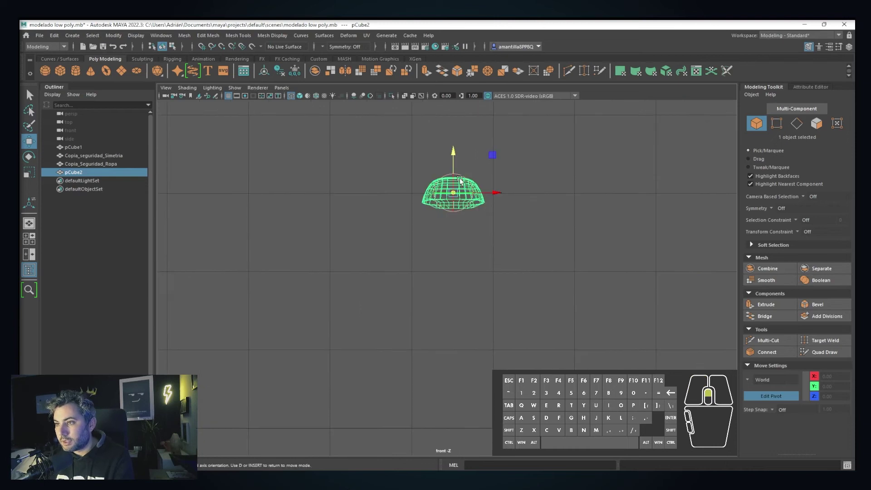
pyautogui.keyDown('alt'); pyautogui.moveTo(466, 172); pyautogui.dragTo(450, 279, button='middle'); pyautogui.keyUp('alt')
pyautogui.keyDown('alt'); pyautogui.scroll(4, 450, 279); pyautogui.keyUp('alt')
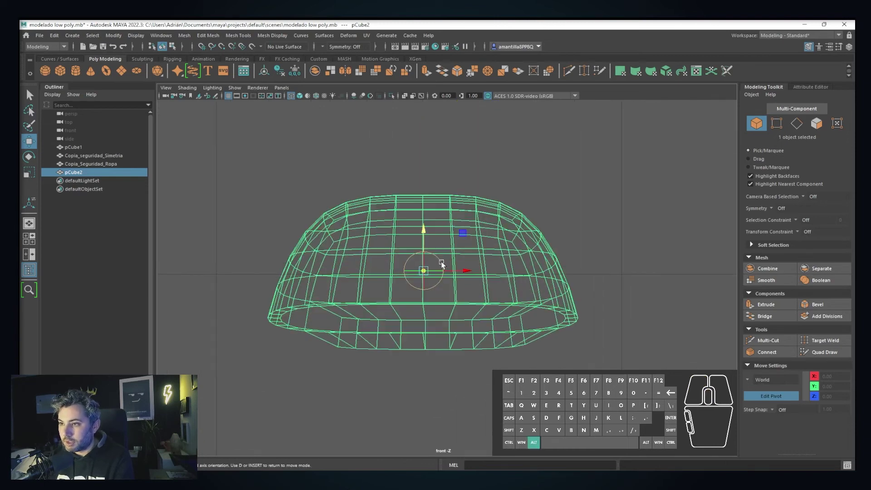
pyautogui.press('space')
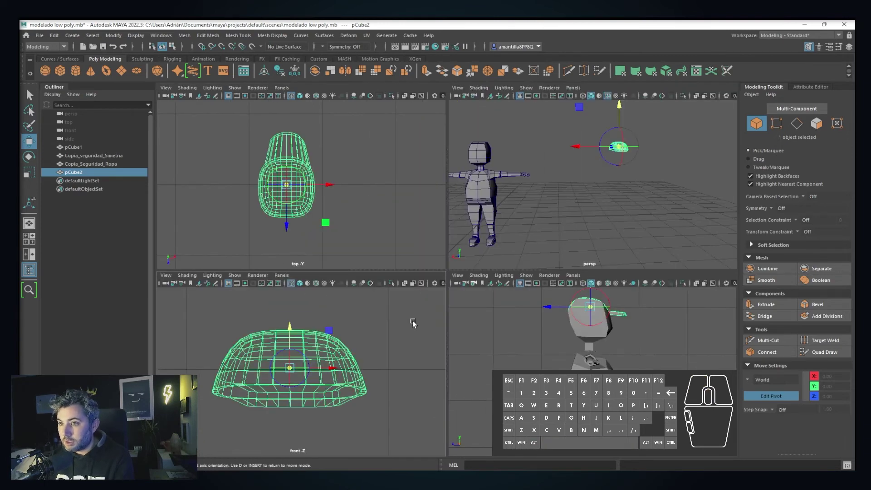
# Undo a stray sideways pivot shift and finish editing the cap's pivot.
pyautogui.press('space')
pyautogui.keyDown('alt'); pyautogui.moveTo(593, 294); pyautogui.dragTo(432, 241, button='middle'); pyautogui.keyUp('alt')
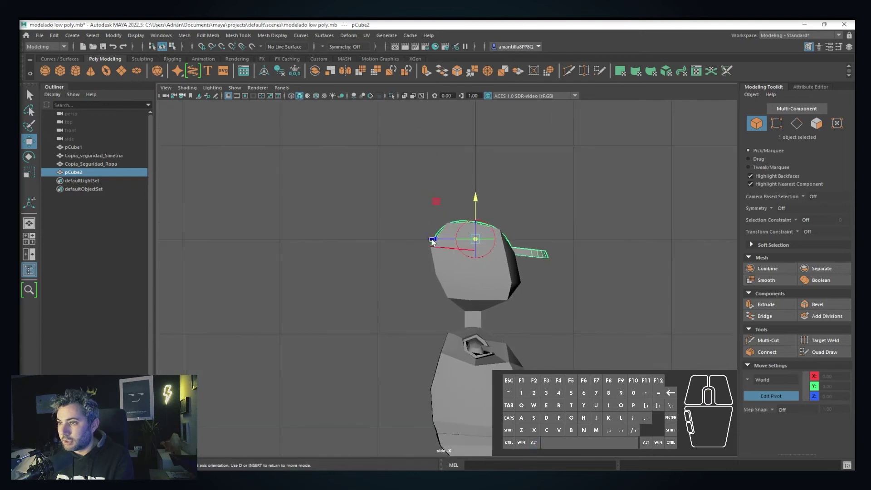
pyautogui.moveTo(434, 239); pyautogui.dragTo(444, 238)
pyautogui.hotkey('ctrl', 'z')
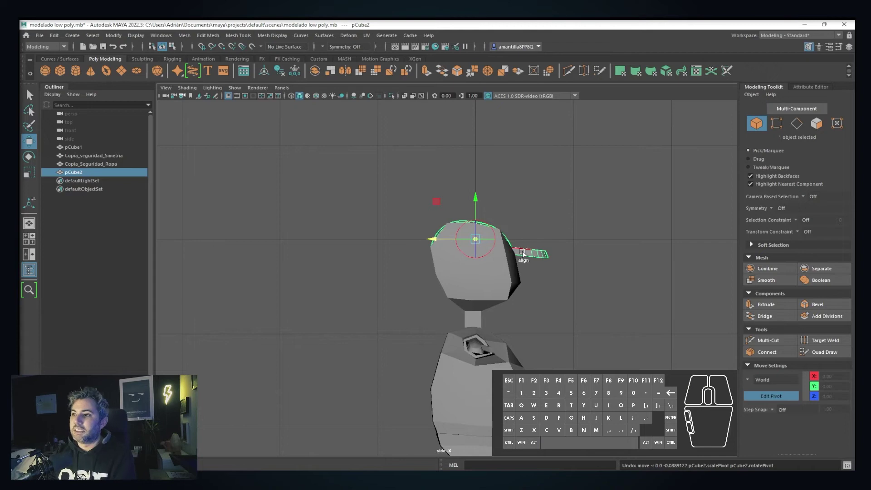
pyautogui.click(779, 393)
pyautogui.press('space')
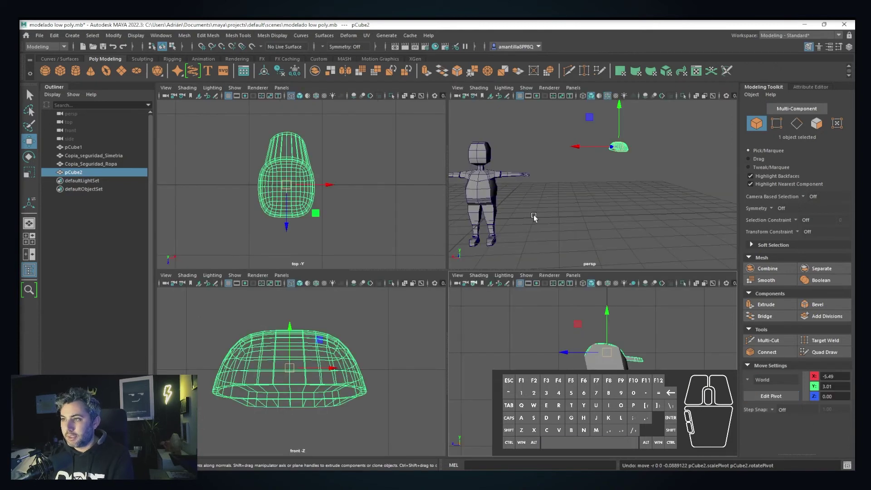
# In the maximized perspective view, slide the cap along X onto the character's head.
pyautogui.keyDown('alt'); pyautogui.moveTo(534, 214); pyautogui.dragTo(580, 257, button='middle'); pyautogui.keyUp('alt')
pyautogui.keyDown('alt'); pyautogui.moveTo(580, 257); pyautogui.dragTo(570, 231); pyautogui.keyUp('alt')
pyautogui.press('space')
pyautogui.keyDown('alt'); pyautogui.moveTo(493, 253); pyautogui.dragTo(582, 280); pyautogui.keyUp('alt')
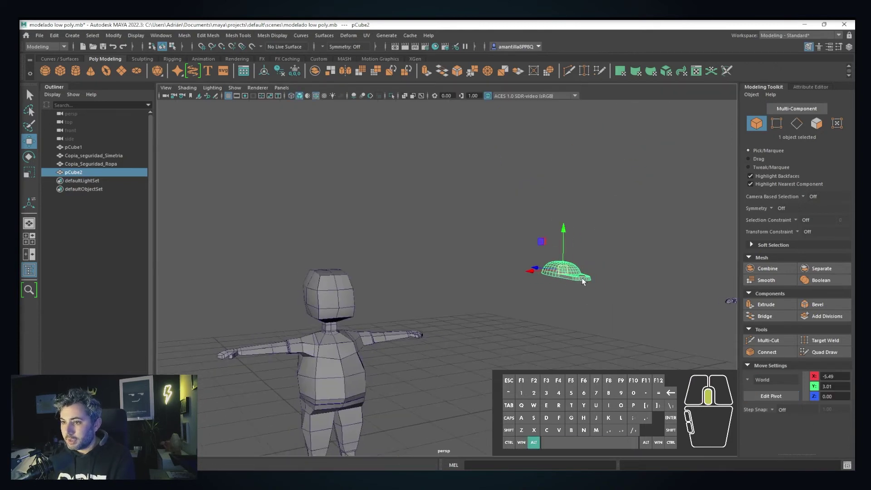
pyautogui.keyDown('alt'); pyautogui.moveTo(582, 281); pyautogui.dragTo(590, 271, button='middle'); pyautogui.keyUp('alt')
pyautogui.moveTo(540, 258); pyautogui.dragTo(284, 262)
# Orbit around the head to check the cap's fit from front and side.
pyautogui.keyDown('alt'); pyautogui.moveTo(293, 315); pyautogui.dragTo(403, 316); pyautogui.keyUp('alt')
pyautogui.keyDown('alt'); pyautogui.scroll(5, 403, 315); pyautogui.keyUp('alt')
pyautogui.keyDown('alt'); pyautogui.moveTo(404, 314); pyautogui.dragTo(431, 299, button='middle'); pyautogui.keyUp('alt')
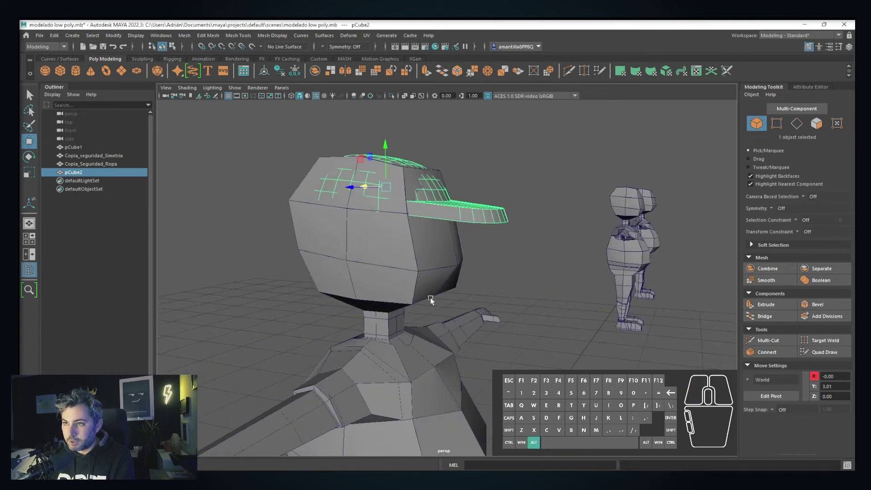
pyautogui.keyDown('alt'); pyautogui.moveTo(431, 301); pyautogui.dragTo(403, 290); pyautogui.keyUp('alt')
pyautogui.keyDown('alt'); pyautogui.moveTo(403, 288); pyautogui.dragTo(469, 165, button='middle'); pyautogui.keyUp('alt')
pyautogui.scroll(-4, 469, 166)
pyautogui.click(423, 247)
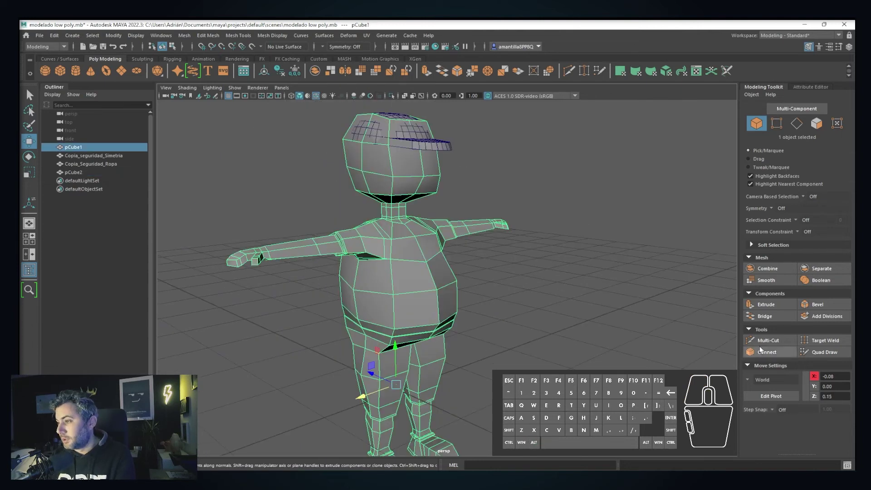
pyautogui.click(767, 279)
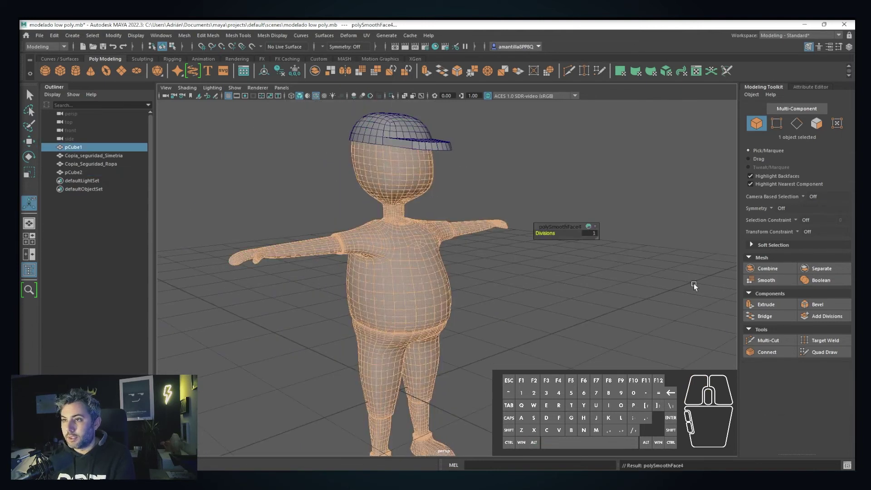
pyautogui.keyDown('alt'); pyautogui.moveTo(694, 283); pyautogui.dragTo(472, 269); pyautogui.keyUp('alt')
pyautogui.click(382, 255)
pyautogui.keyDown('alt'); pyautogui.moveTo(382, 256); pyautogui.dragTo(402, 303); pyautogui.keyUp('alt')
pyautogui.hotkey('ctrl', 'z')
pyautogui.hotkey('ctrl', 'z')
pyautogui.hotkey('ctrl', 'z')
pyautogui.keyDown('alt'); pyautogui.moveTo(402, 303); pyautogui.dragTo(393, 316, button='middle'); pyautogui.keyUp('alt')
pyautogui.click(70, 147)
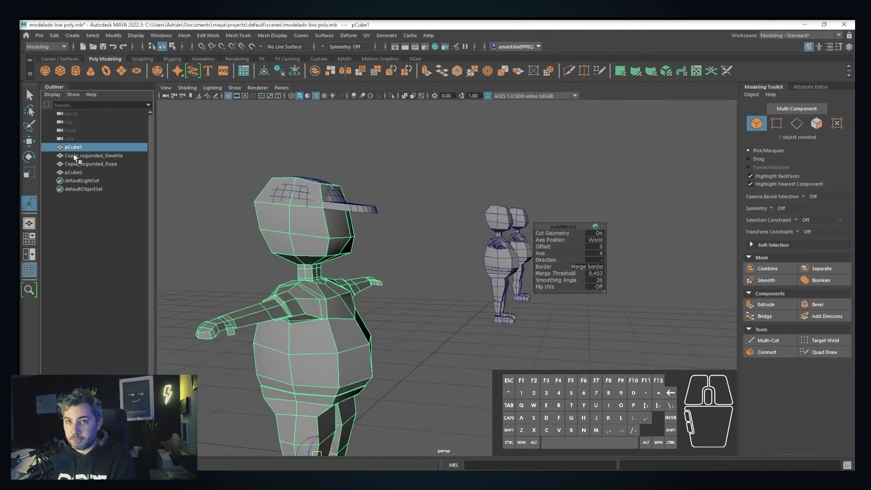
# Select the cap and rename it from pCube2 to Gorra in the Outliner.
pyautogui.click(75, 157)
pyautogui.click(74, 149)
pyautogui.click(362, 211)
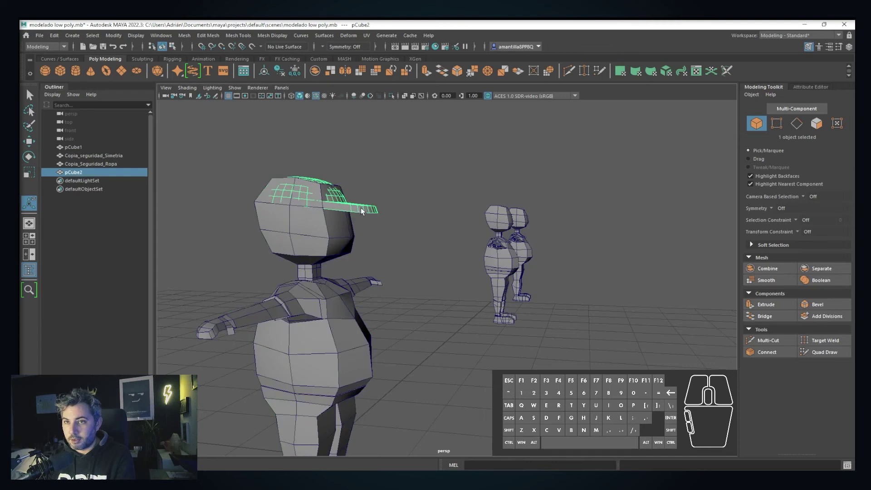
pyautogui.doubleClick(75, 172)
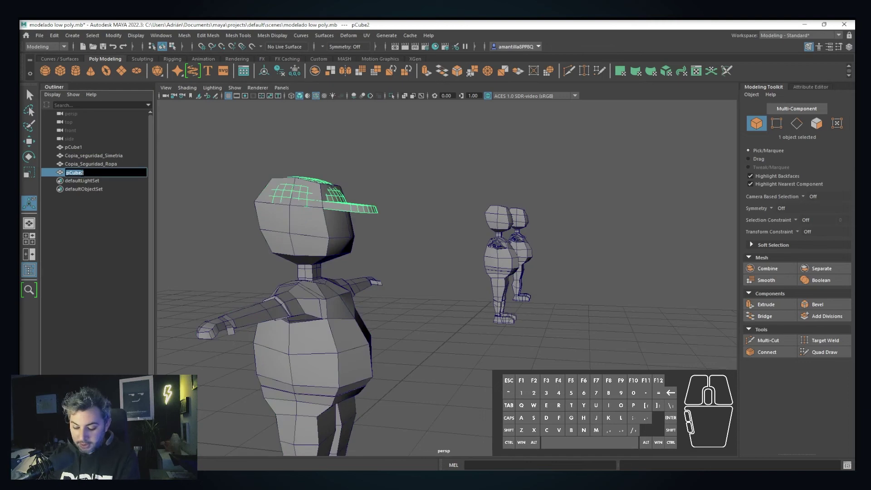
pyautogui.write('Gorra')
pyautogui.press('Return')
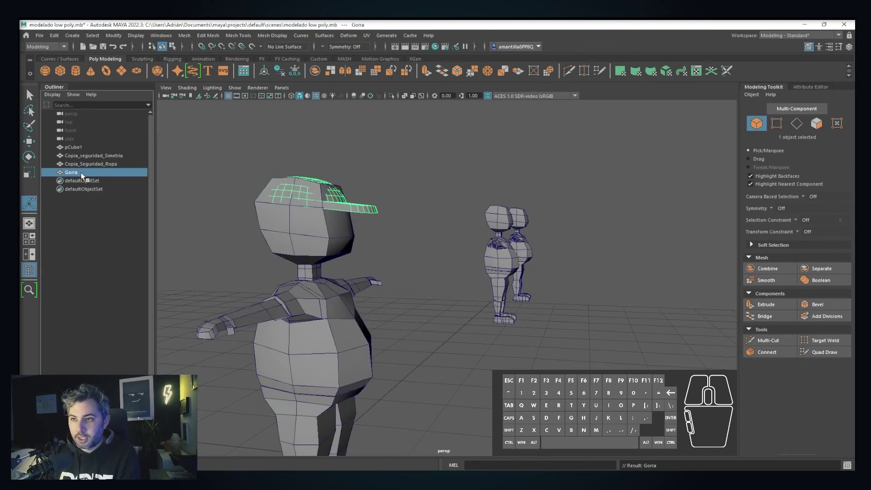
pyautogui.keyDown('alt'); pyautogui.moveTo(375, 265); pyautogui.dragTo(402, 220, button='middle'); pyautogui.keyUp('alt')
pyautogui.keyDown('alt'); pyautogui.scroll(-3, 408, 213); pyautogui.keyUp('alt')
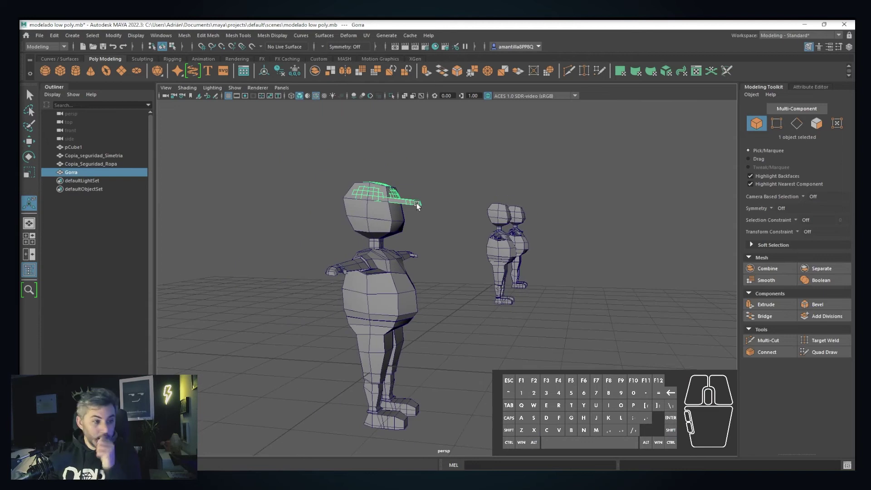
pyautogui.keyDown('alt'); pyautogui.moveTo(444, 249); pyautogui.dragTo(517, 231); pyautogui.keyUp('alt')
# Create a poly cube and move it up to chest height behind the character's back.
pyautogui.click(68, 74)
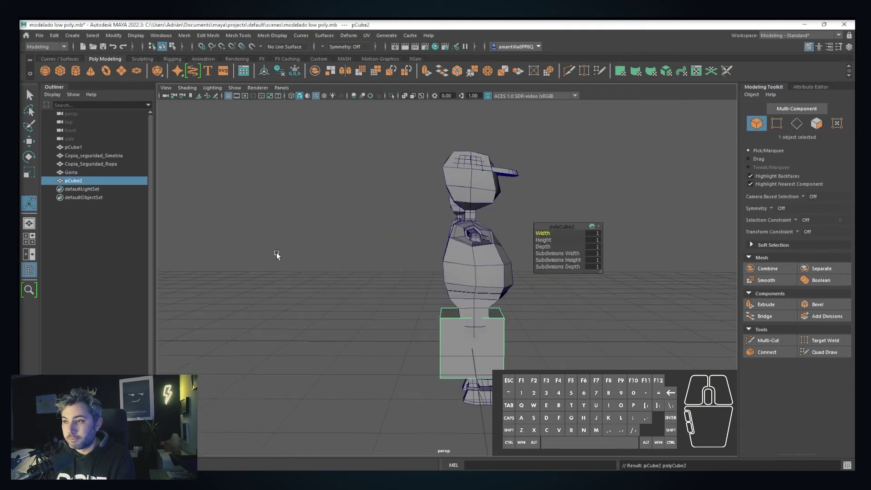
pyautogui.press('w')
pyautogui.moveTo(470, 303); pyautogui.dragTo(466, 221)
pyautogui.moveTo(449, 256); pyautogui.dragTo(390, 251)
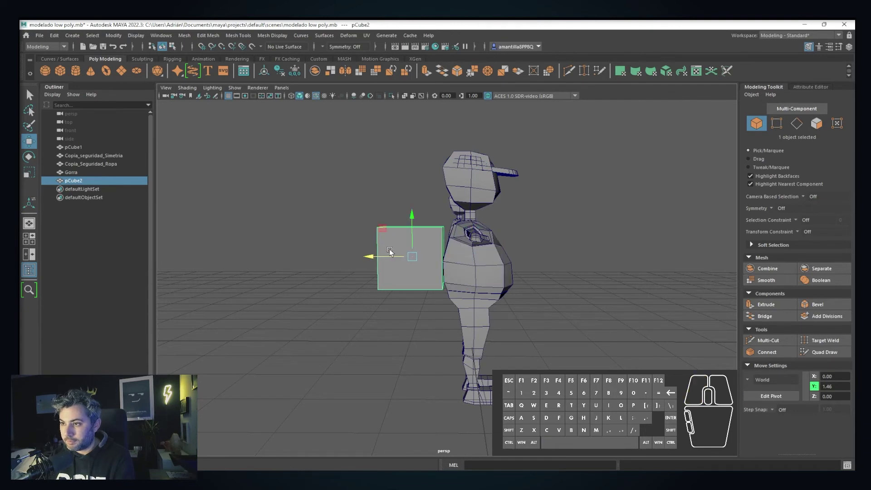
pyautogui.scroll(3, 390, 250)
# Scale the cube into a thin slab (depth 0.37, narrower width) and push it against the back.
pyautogui.press('e')
pyautogui.press('r')
pyautogui.moveTo(366, 236); pyautogui.dragTo(416, 249)
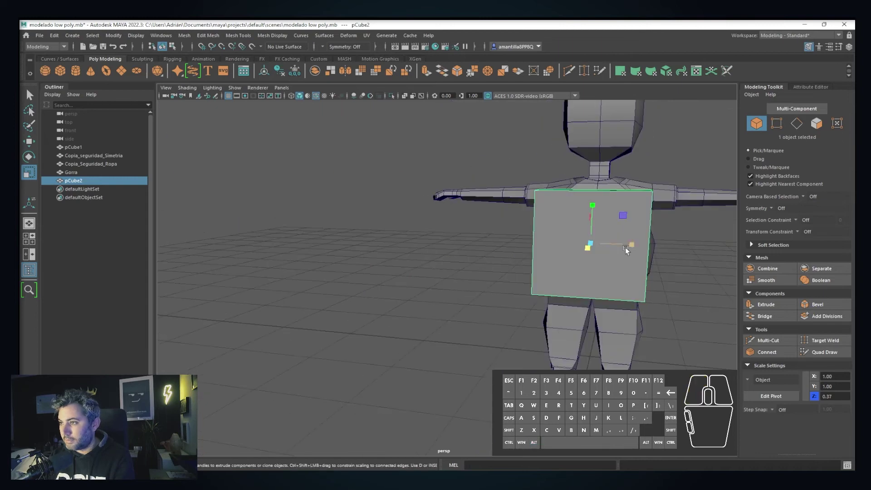
pyautogui.moveTo(625, 247); pyautogui.dragTo(523, 240)
pyautogui.press('w')
pyautogui.moveTo(360, 256); pyautogui.dragTo(613, 291)
# Cut one edge loop near the box top and a second lower down with Multi-Cut.
pyautogui.click(751, 340)
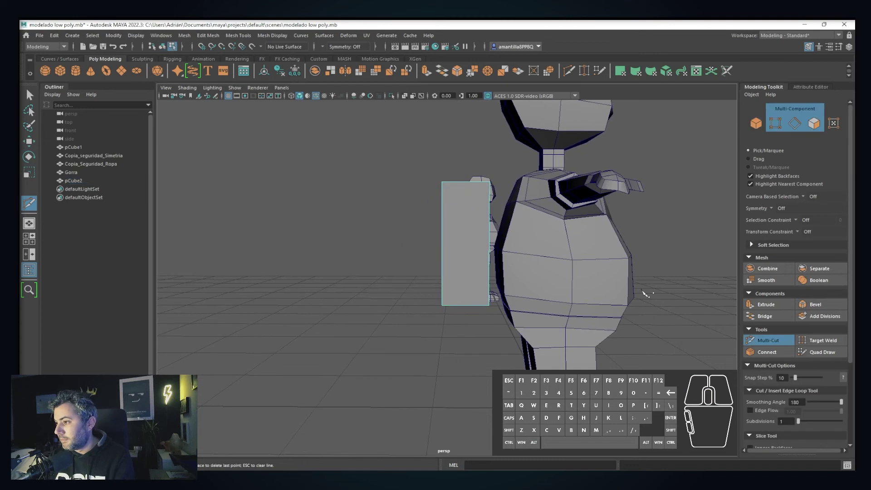
pyautogui.keyDown('ctrl'); pyautogui.click(487, 196); pyautogui.keyUp('ctrl')
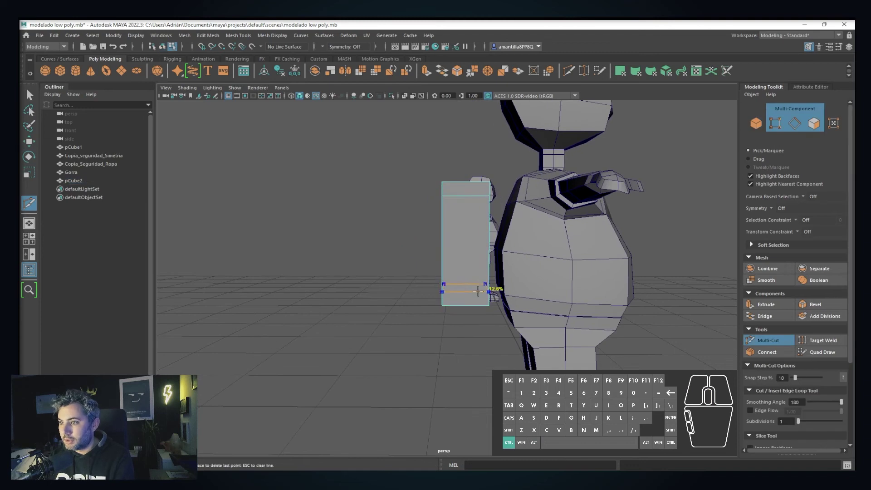
pyautogui.keyDown('ctrl'); pyautogui.click(477, 244); pyautogui.keyUp('ctrl')
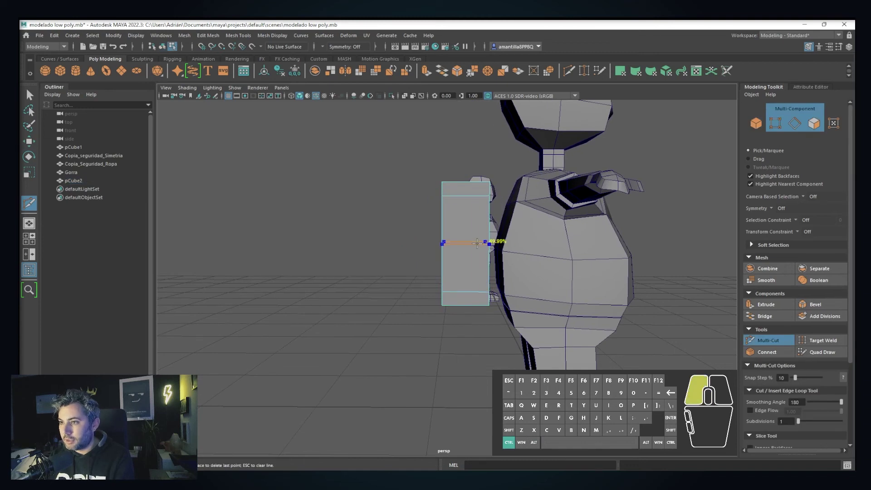
# Switch to vertex selection with the Move tool active.
pyautogui.click(776, 123)
pyautogui.click(776, 127)
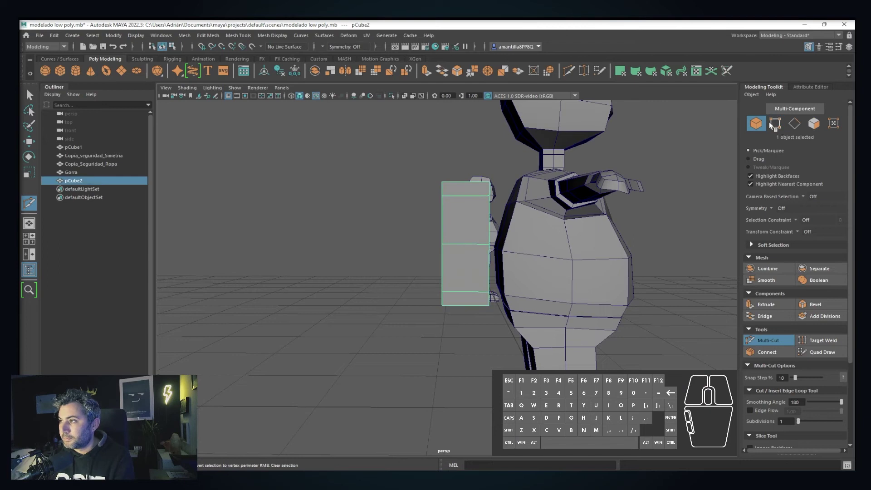
pyautogui.click(774, 126)
pyautogui.press('w')
pyautogui.scroll(5, 488, 157)
# Taper the backpack box by moving its four top vertices in Z toward the body.
pyautogui.scroll(-3, 487, 157)
pyautogui.moveTo(368, 153); pyautogui.dragTo(524, 220)
pyautogui.moveTo(424, 209); pyautogui.dragTo(432, 207)
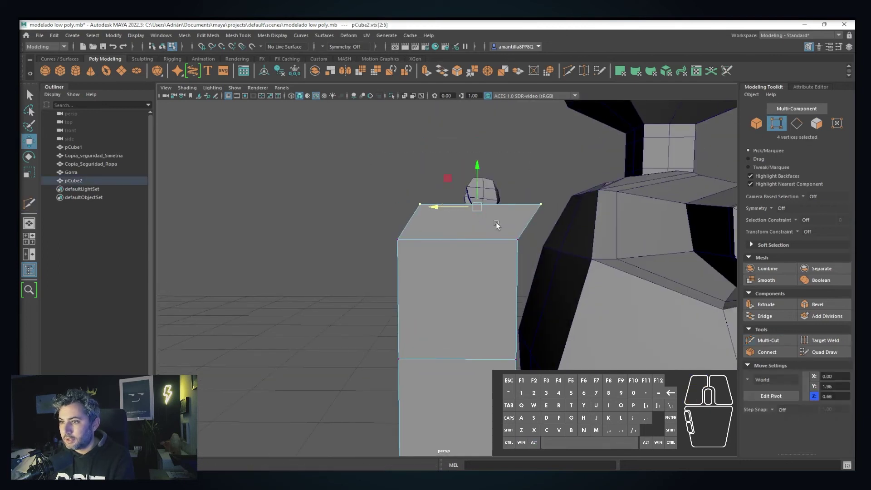
pyautogui.keyDown('alt'); pyautogui.moveTo(497, 222); pyautogui.dragTo(459, 220); pyautogui.keyUp('alt')
pyautogui.scroll(-3, 509, 227)
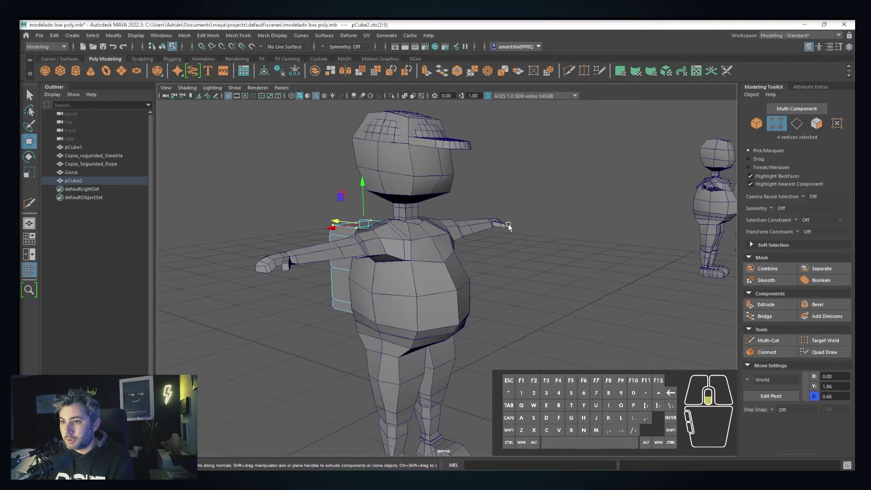
# Shift-drag the character body pCube1 into a duplicate (pCube3) and smooth it.
pyautogui.click(452, 257)
pyautogui.press('F8')
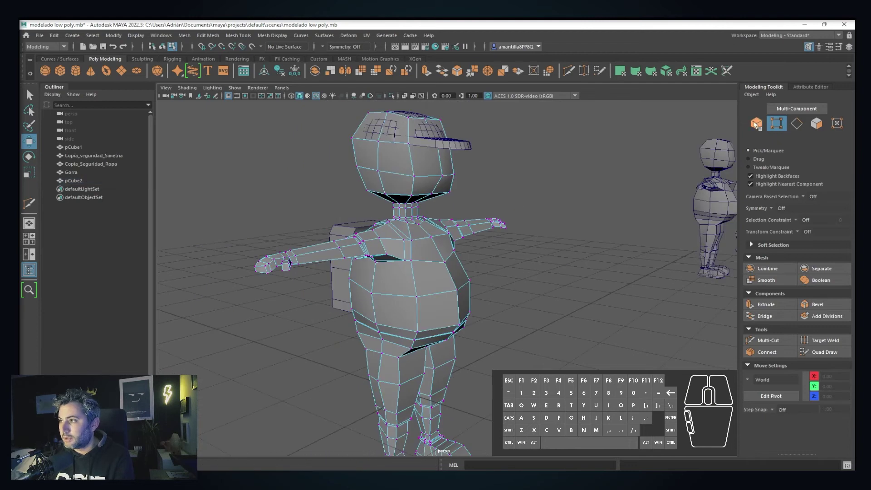
pyautogui.click(447, 274)
pyautogui.press('w')
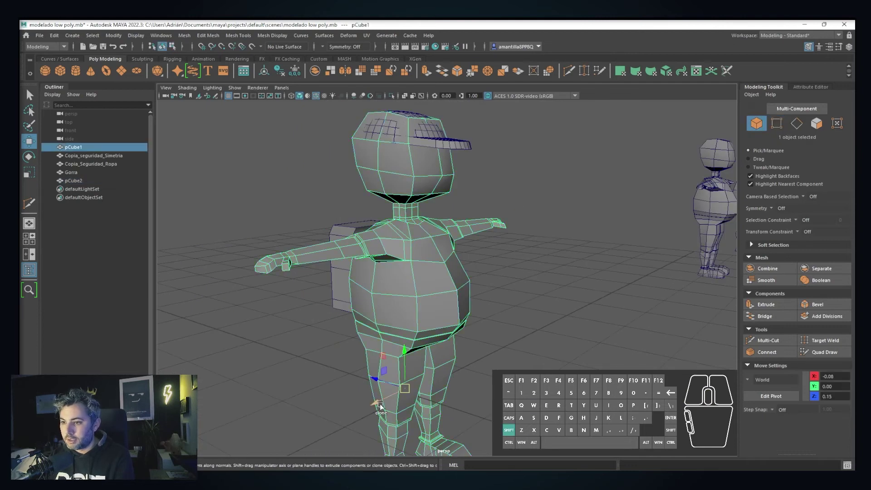
pyautogui.moveTo(380, 405)
pyautogui.keyDown('shift'); pyautogui.mouseDown()
pyautogui.moveTo(567, 318)
pyautogui.moveTo(642, 271)
pyautogui.mouseUp(); pyautogui.keyUp('shift')
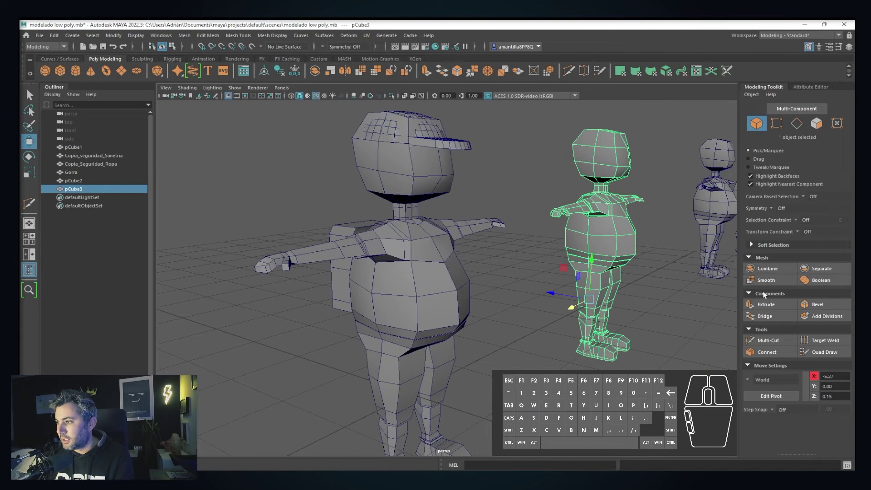
pyautogui.click(766, 280)
# Move the backpack box pCube2 along X onto the smoothed copy.
pyautogui.keyDown('alt'); pyautogui.moveTo(576, 255); pyautogui.dragTo(253, 241); pyautogui.keyUp('alt')
pyautogui.click(551, 273)
pyautogui.press('w')
pyautogui.keyDown('alt'); pyautogui.moveTo(253, 241); pyautogui.dragTo(338, 241); pyautogui.keyUp('alt')
# Nudge the backpack further back so it sits against the copy's back at X -5.19.
pyautogui.keyDown('alt'); pyautogui.moveTo(338, 240); pyautogui.dragTo(444, 355, button='middle'); pyautogui.keyUp('alt')
pyautogui.keyDown('alt'); pyautogui.scroll(4, 444, 354); pyautogui.keyUp('alt')
pyautogui.keyDown('alt'); pyautogui.moveTo(444, 354); pyautogui.dragTo(549, 342); pyautogui.keyUp('alt')
pyautogui.moveTo(559, 187)
pyautogui.keyDown('alt'); pyautogui.mouseDown(button='middle')
pyautogui.moveTo(620, 166)
pyautogui.moveTo(603, 174)
pyautogui.moveTo(658, 96)
pyautogui.mouseUp(button='middle'); pyautogui.keyUp('alt')
pyautogui.moveTo(505, 256)
pyautogui.keyDown('alt'); pyautogui.mouseDown(button='middle')
pyautogui.moveTo(653, 191)
pyautogui.moveTo(560, 241)
pyautogui.moveTo(595, 222)
pyautogui.mouseUp(button='middle'); pyautogui.keyUp('alt')
pyautogui.keyDown('alt'); pyautogui.moveTo(448, 268); pyautogui.dragTo(612, 218, button='middle'); pyautogui.keyUp('alt')
pyautogui.keyDown('alt'); pyautogui.moveTo(516, 252); pyautogui.dragTo(560, 239); pyautogui.keyUp('alt')
pyautogui.moveTo(409, 333); pyautogui.dragTo(399, 295)
pyautogui.keyDown('alt'); pyautogui.moveTo(399, 295); pyautogui.dragTo(492, 285, button='middle'); pyautogui.keyUp('alt')
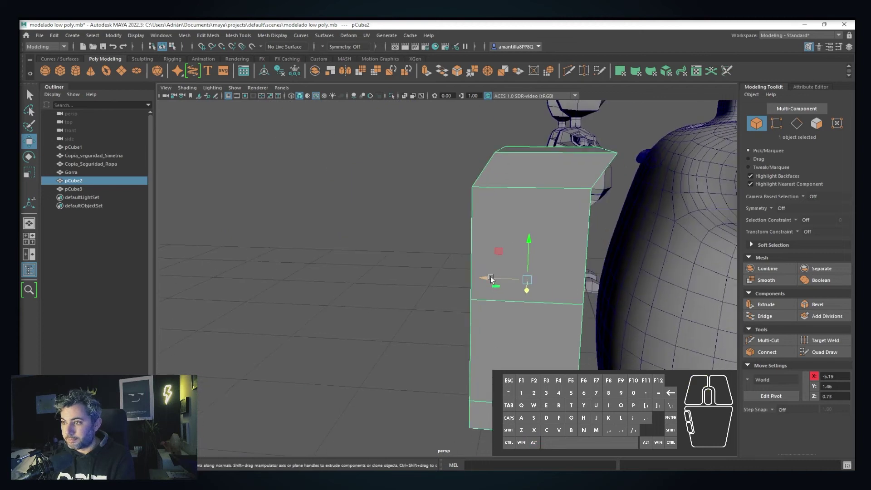
# Move the backpack box closer to the character's back and raise it upward.
pyautogui.keyDown('alt'); pyautogui.moveTo(491, 284); pyautogui.dragTo(523, 274); pyautogui.keyUp('alt')
pyautogui.keyDown('alt'); pyautogui.moveTo(640, 263); pyautogui.dragTo(550, 259, button='middle'); pyautogui.keyUp('alt')
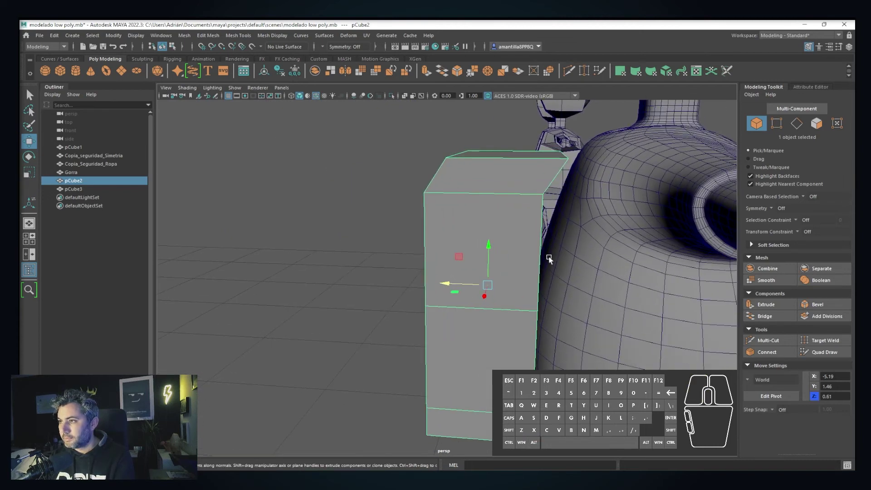
pyautogui.scroll(1, 547, 256)
pyautogui.click(510, 242)
pyautogui.moveTo(499, 245); pyautogui.dragTo(691, 182)
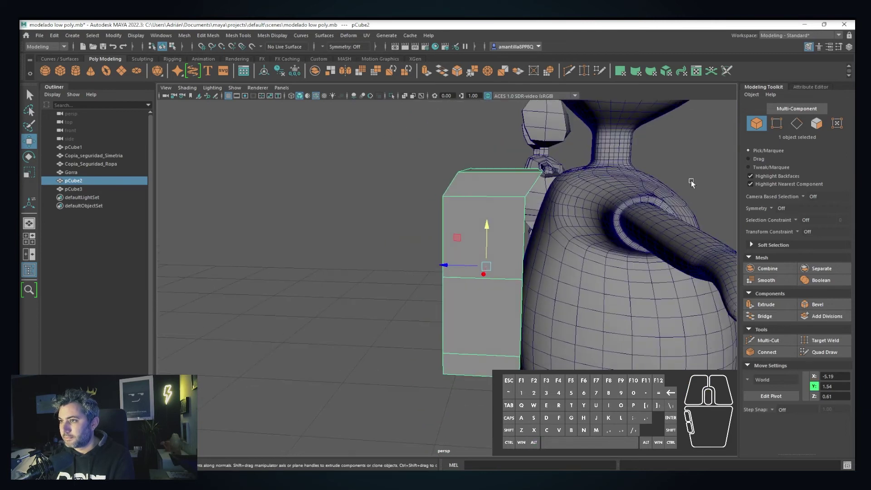
# Slant the box's top vertices toward the character's back and adjust a corner vertex.
pyautogui.click(776, 124)
pyautogui.moveTo(474, 171); pyautogui.dragTo(492, 171)
pyautogui.moveTo(436, 183); pyautogui.dragTo(533, 214)
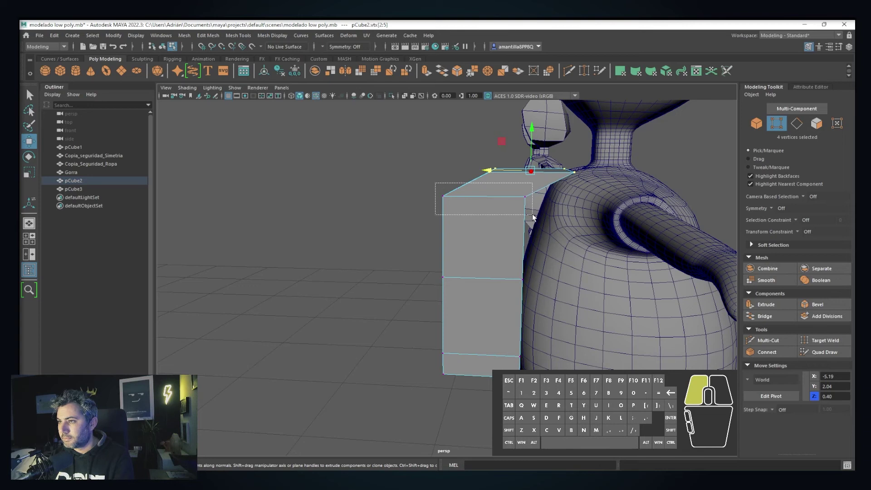
pyautogui.moveTo(448, 200); pyautogui.dragTo(479, 194)
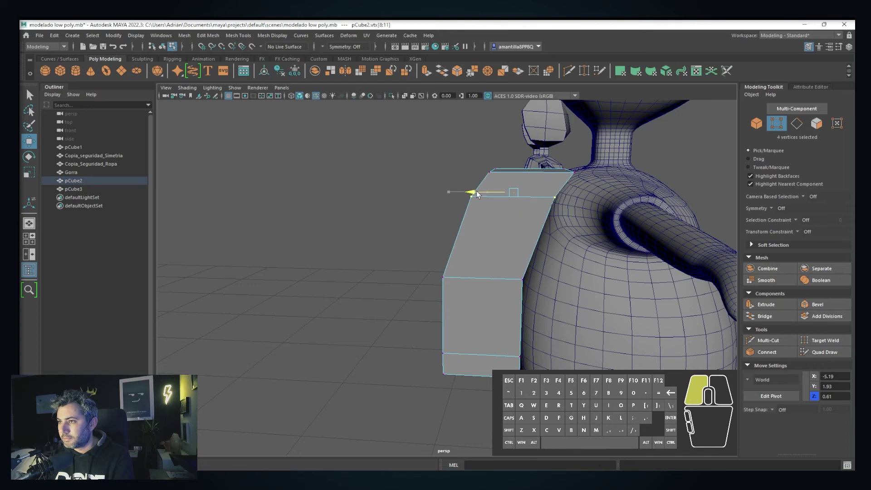
pyautogui.keyDown('alt'); pyautogui.moveTo(524, 262); pyautogui.dragTo(524, 213); pyautogui.keyUp('alt')
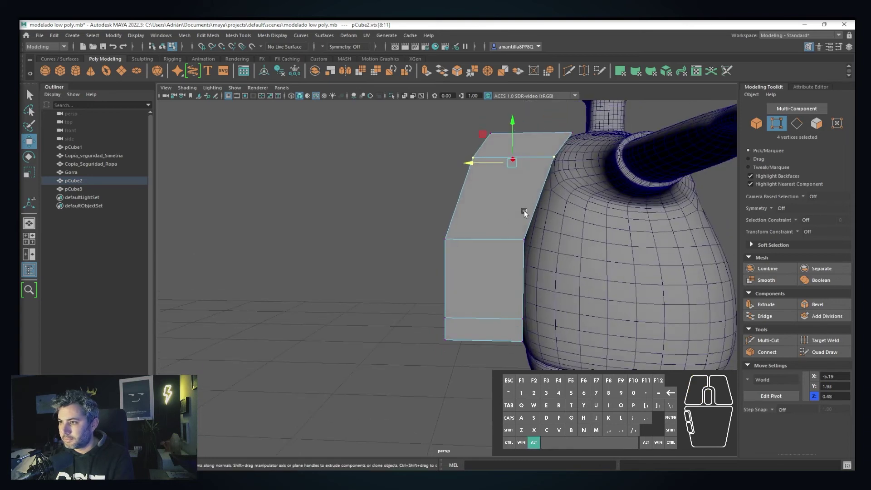
pyautogui.moveTo(520, 248); pyautogui.dragTo(520, 247)
pyautogui.keyDown('alt'); pyautogui.moveTo(512, 270); pyautogui.dragTo(507, 243, button='middle'); pyautogui.keyUp('alt')
pyautogui.moveTo(493, 313); pyautogui.dragTo(493, 313)
pyautogui.moveTo(443, 293); pyautogui.dragTo(443, 293)
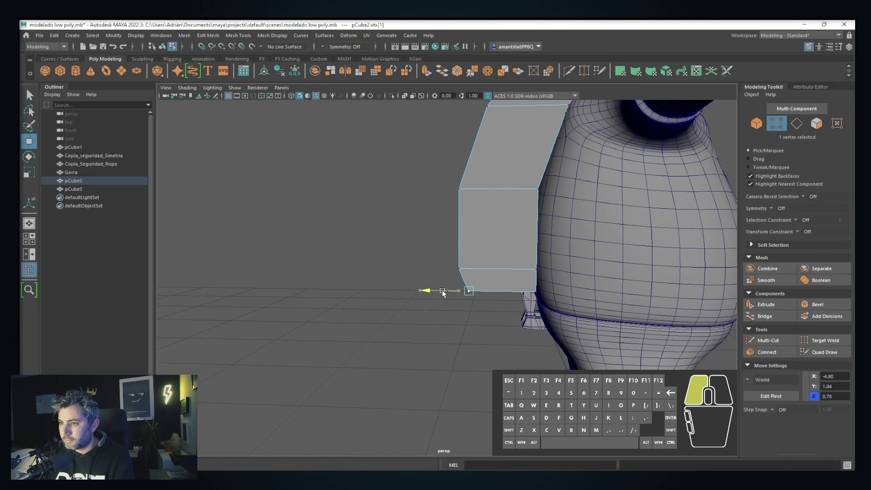
pyautogui.keyDown('alt'); pyautogui.moveTo(440, 251); pyautogui.dragTo(412, 236); pyautogui.keyUp('alt')
# Try narrowing ten selected box vertices, undo it, and return to the four-view layout.
pyautogui.keyDown('alt'); pyautogui.moveTo(432, 179); pyautogui.dragTo(524, 375); pyautogui.keyUp('alt')
pyautogui.press('e')
pyautogui.press('r')
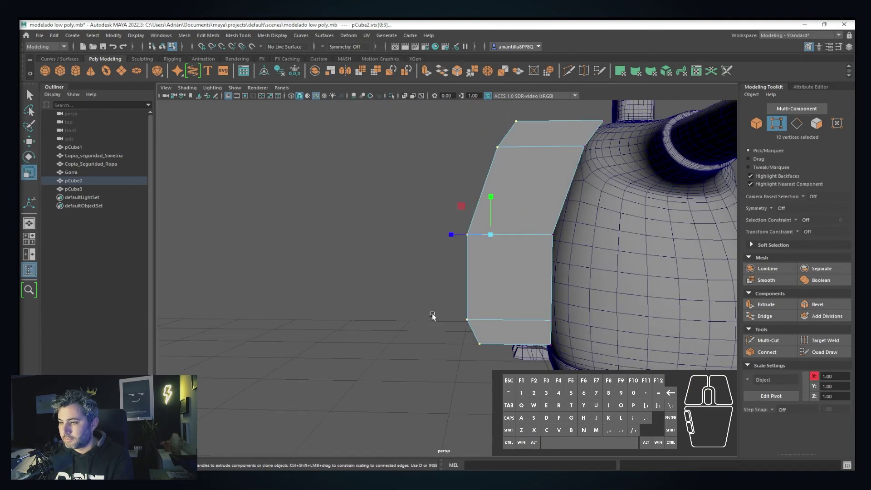
pyautogui.press('e')
pyautogui.press('r')
pyautogui.keyDown('alt'); pyautogui.moveTo(432, 312); pyautogui.dragTo(563, 303); pyautogui.keyUp('alt')
pyautogui.moveTo(442, 226); pyautogui.dragTo(431, 227)
pyautogui.hotkey('ctrl', 'z')
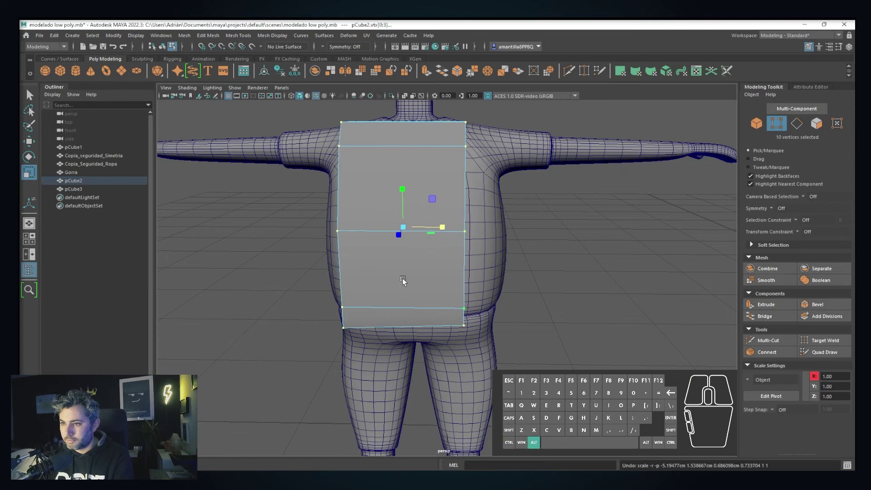
pyautogui.moveTo(402, 278)
pyautogui.keyDown('alt'); pyautogui.mouseDown()
pyautogui.moveTo(417, 260)
pyautogui.moveTo(406, 258)
pyautogui.moveTo(410, 268)
pyautogui.mouseUp(); pyautogui.keyUp('alt')
pyautogui.press('space')
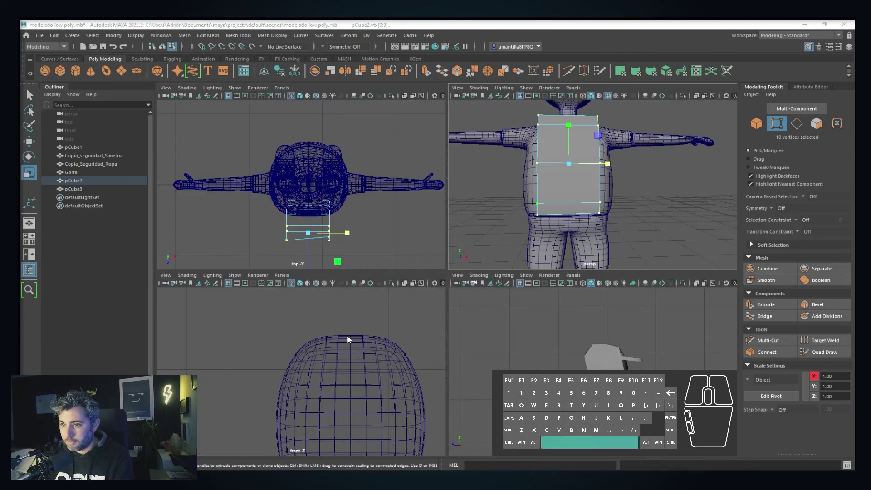
# Scale the whole backpack box pCube2 wider in the perspective view.
pyautogui.press('space')
pyautogui.scroll(-6, 363, 372)
pyautogui.scroll(10, 517, 234)
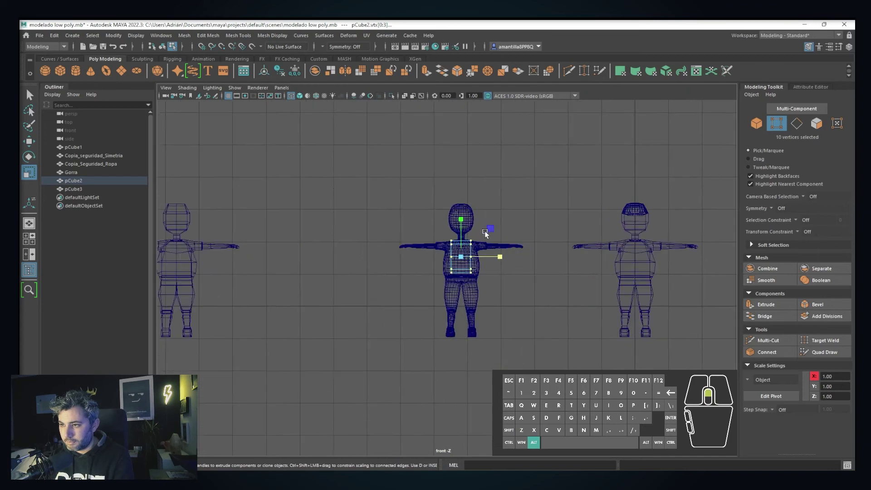
pyautogui.scroll(4, 391, 261)
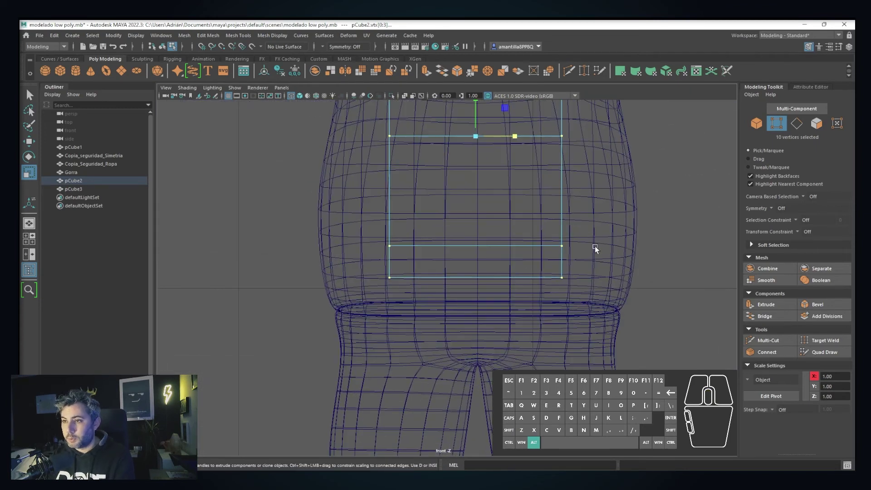
pyautogui.press('space')
pyautogui.press('space')
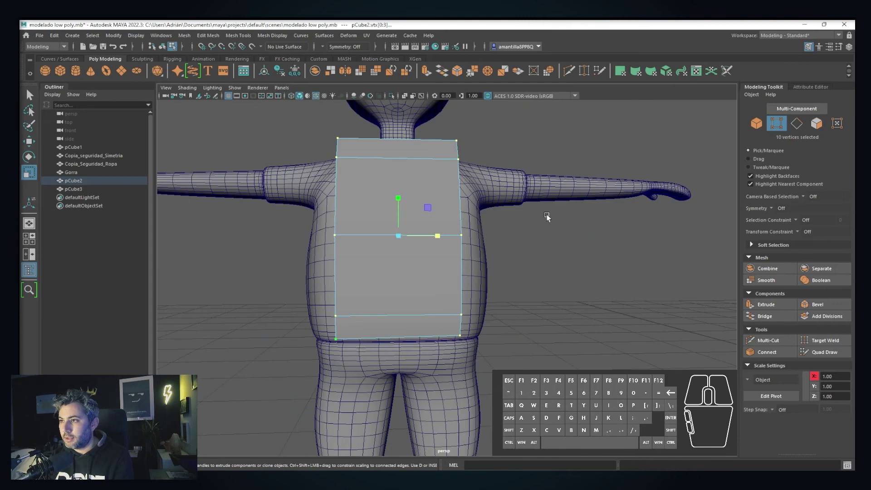
pyautogui.keyDown('alt'); pyautogui.moveTo(472, 267); pyautogui.dragTo(705, 160); pyautogui.keyUp('alt')
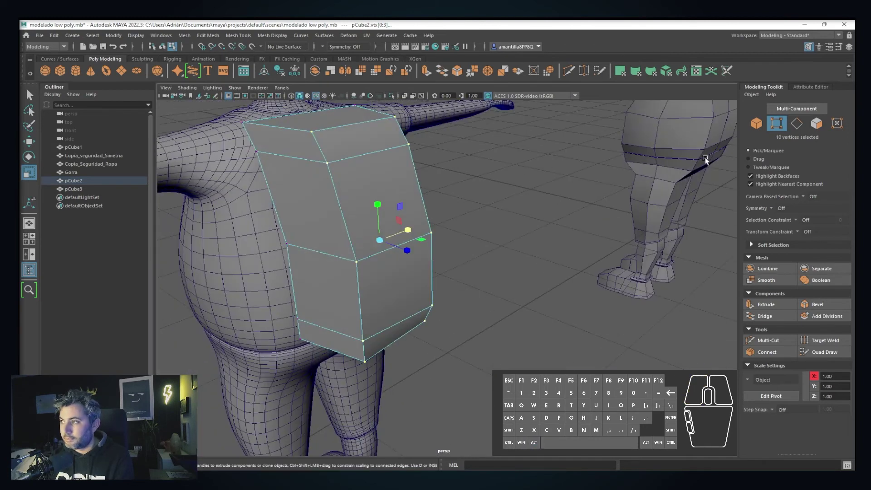
pyautogui.click(756, 125)
pyautogui.moveTo(401, 223); pyautogui.dragTo(428, 222)
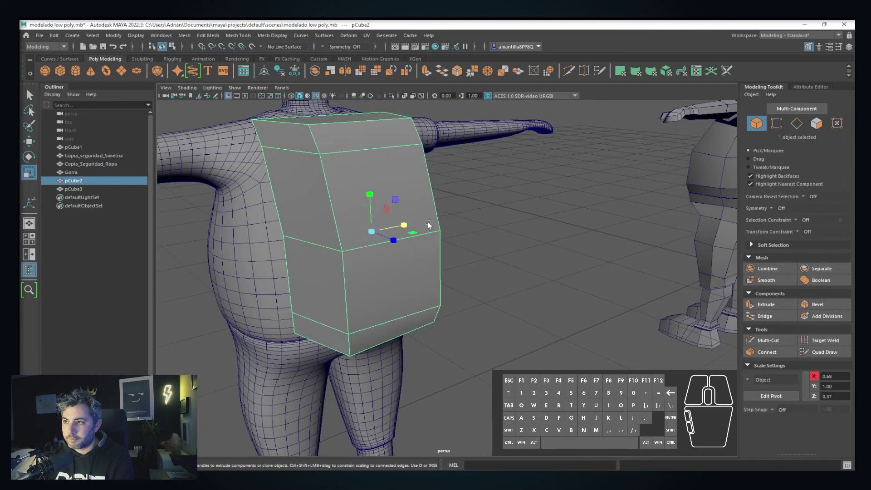
# Scale the middle vertex row out in X to bulge it and flare the top vertices.
pyautogui.click(776, 128)
pyautogui.keyDown('alt'); pyautogui.moveTo(630, 198); pyautogui.dragTo(555, 194); pyautogui.keyUp('alt')
pyautogui.moveTo(519, 188); pyautogui.dragTo(325, 247)
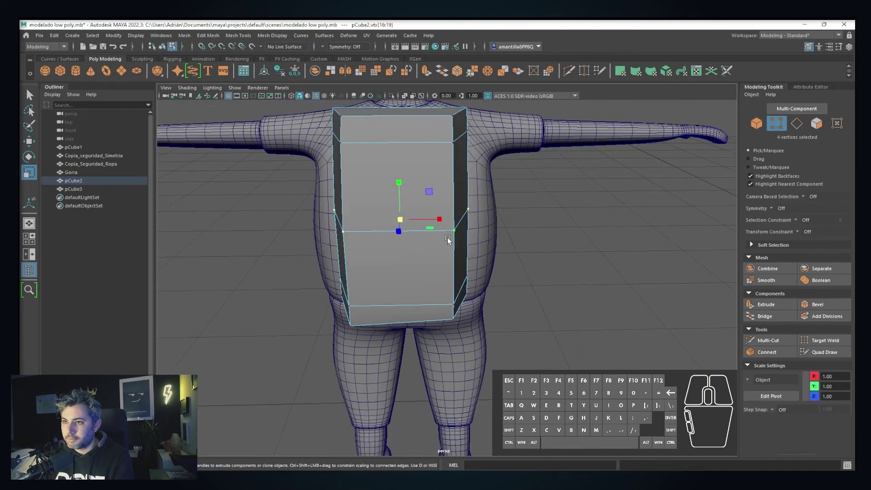
pyautogui.moveTo(440, 219); pyautogui.dragTo(445, 215)
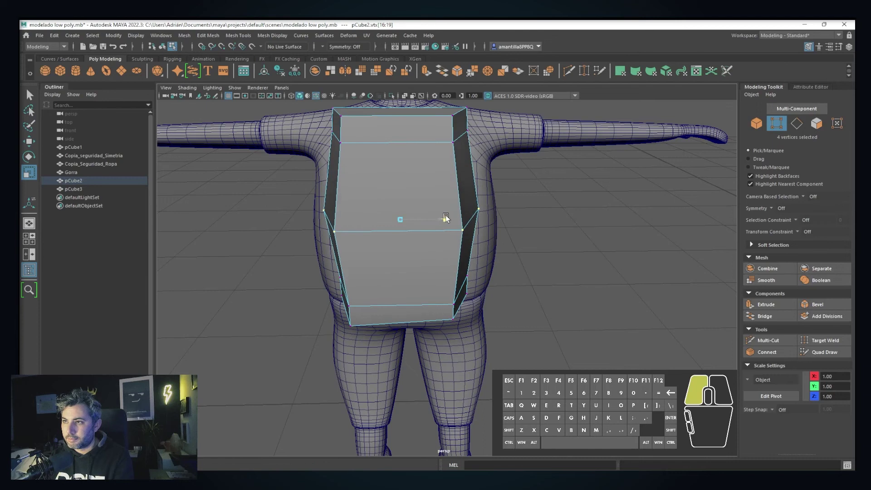
pyautogui.moveTo(475, 124); pyautogui.dragTo(360, 166)
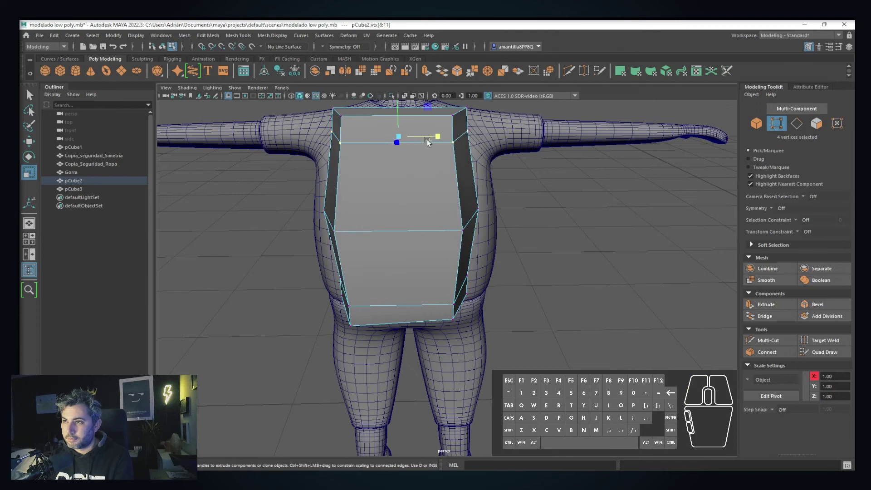
pyautogui.moveTo(426, 139); pyautogui.dragTo(434, 135)
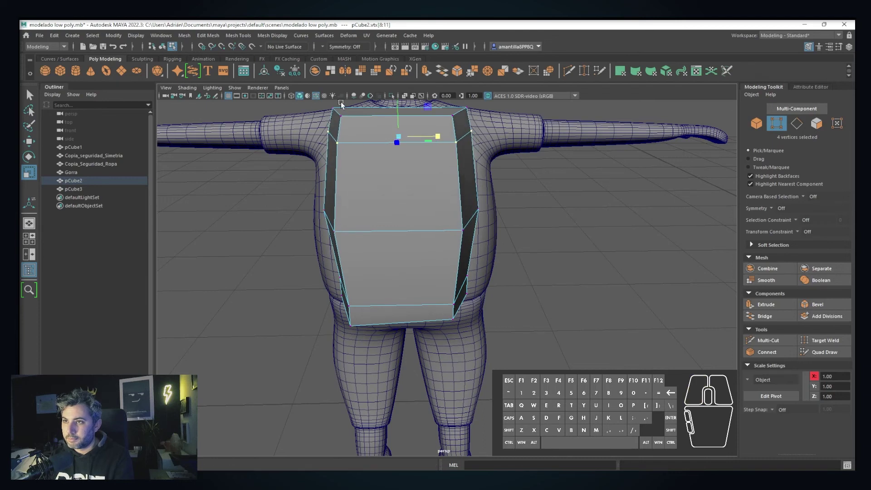
# Rescale the top vertex row and the two bottom vertices in X.
pyautogui.moveTo(316, 104); pyautogui.dragTo(410, 118)
pyautogui.moveTo(482, 123); pyautogui.dragTo(307, 333)
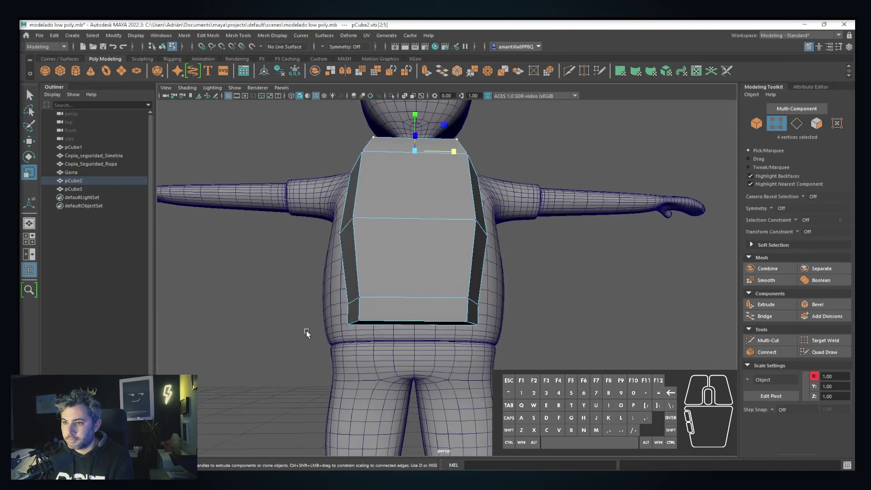
pyautogui.moveTo(504, 348); pyautogui.dragTo(505, 348)
pyautogui.moveTo(448, 323); pyautogui.dragTo(649, 182)
# Smooth the backpack box with 1 division from the Modeling Toolkit.
pyautogui.click(762, 124)
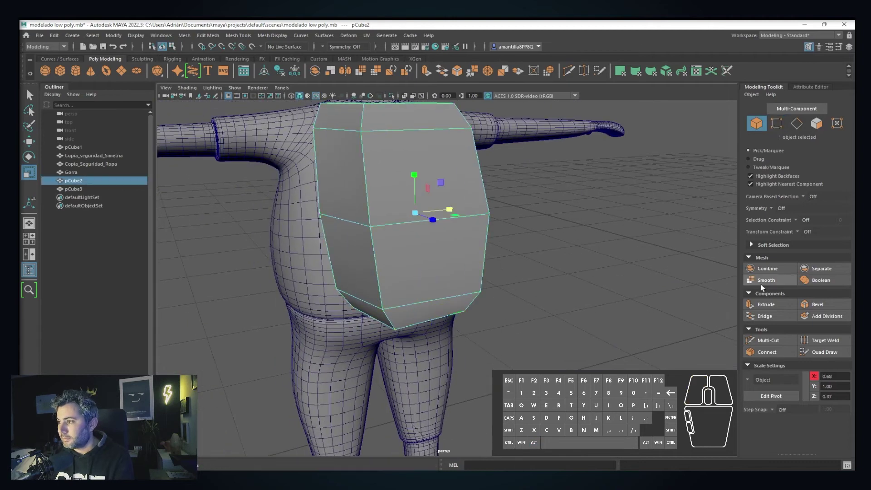
pyautogui.click(762, 281)
pyautogui.keyDown('alt'); pyautogui.moveTo(485, 265); pyautogui.dragTo(540, 278); pyautogui.keyUp('alt')
pyautogui.click(759, 278)
# Undo the smoothing and scale the backpack box to about 0.82 × 1.20 × 0.44.
pyautogui.scroll(-4, 415, 268)
pyautogui.keyDown('alt'); pyautogui.moveTo(421, 301); pyautogui.dragTo(591, 295); pyautogui.keyUp('alt')
pyautogui.keyDown('alt'); pyautogui.moveTo(591, 296); pyautogui.dragTo(618, 305, button='middle'); pyautogui.keyUp('alt')
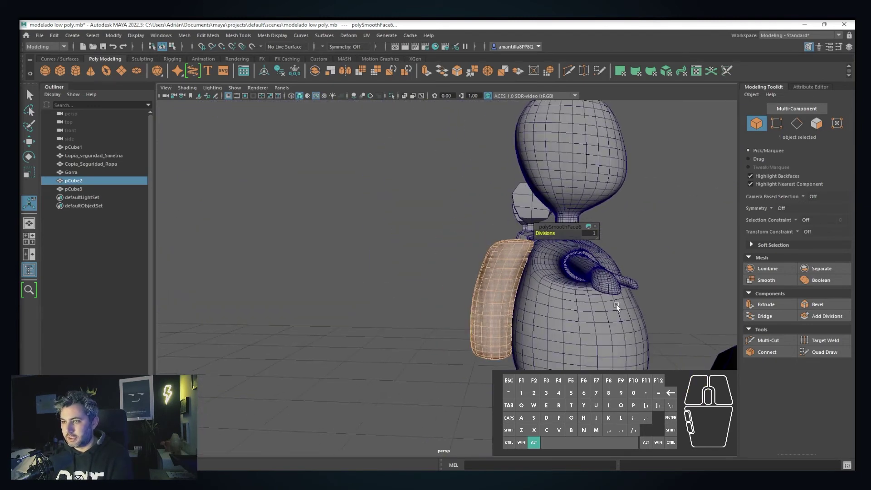
pyautogui.keyDown('alt'); pyautogui.moveTo(618, 306); pyautogui.dragTo(662, 310); pyautogui.keyUp('alt')
pyautogui.hotkey('ctrl', 'z')
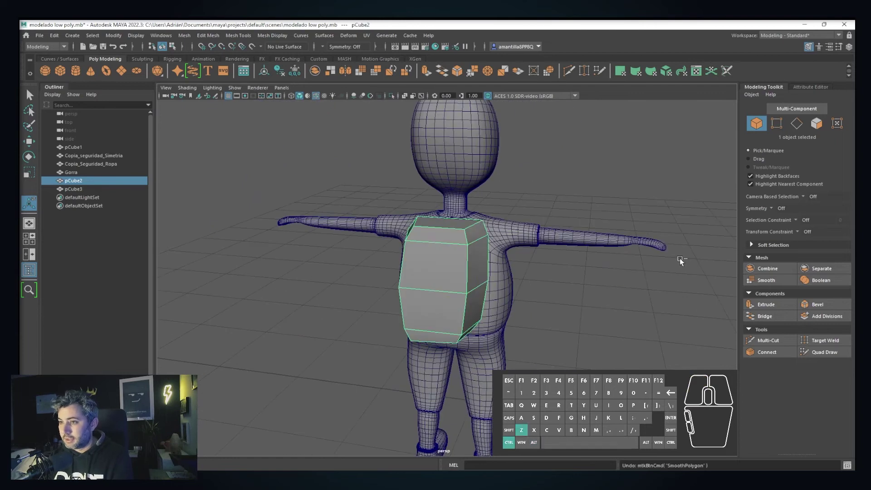
pyautogui.press('r')
pyautogui.moveTo(443, 278); pyautogui.dragTo(459, 271)
# Preview the enlarged box smoothed from a side angle, then undo back to low-poly.
pyautogui.click(771, 279)
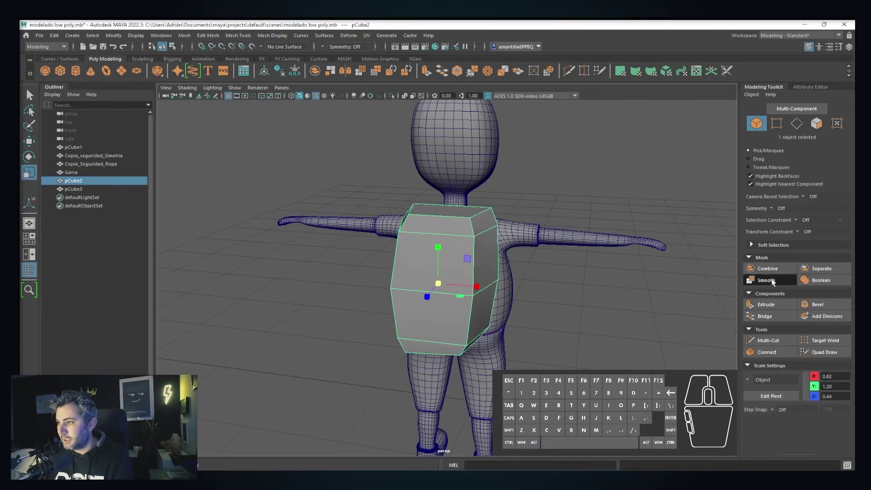
pyautogui.keyDown('alt'); pyautogui.moveTo(675, 293); pyautogui.dragTo(461, 285); pyautogui.keyUp('alt')
pyautogui.hotkey('ctrl', 'z')
pyautogui.hotkey('ctrl', 'z')
# Use Multi-Cut in the front view to split the backpack box with a vertical loop at about 50%.
pyautogui.press('space')
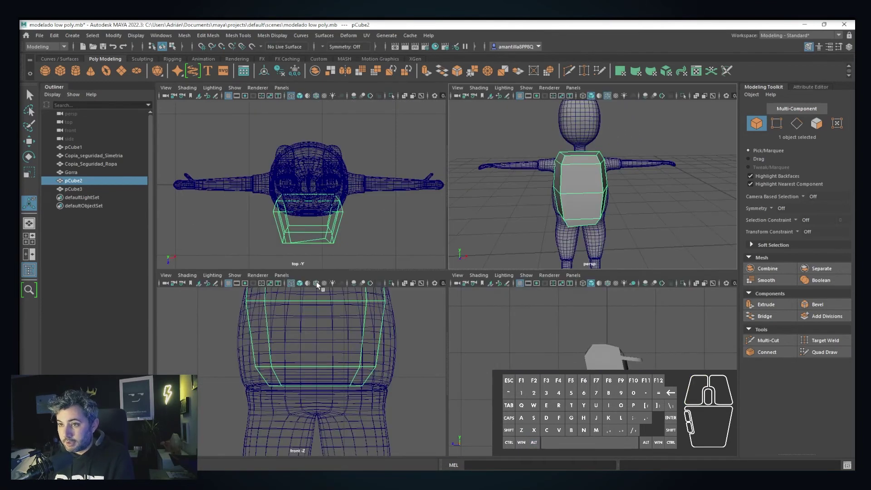
pyautogui.press('space')
pyautogui.keyDown('alt'); pyautogui.moveTo(381, 258); pyautogui.dragTo(343, 340, button='middle'); pyautogui.keyUp('alt')
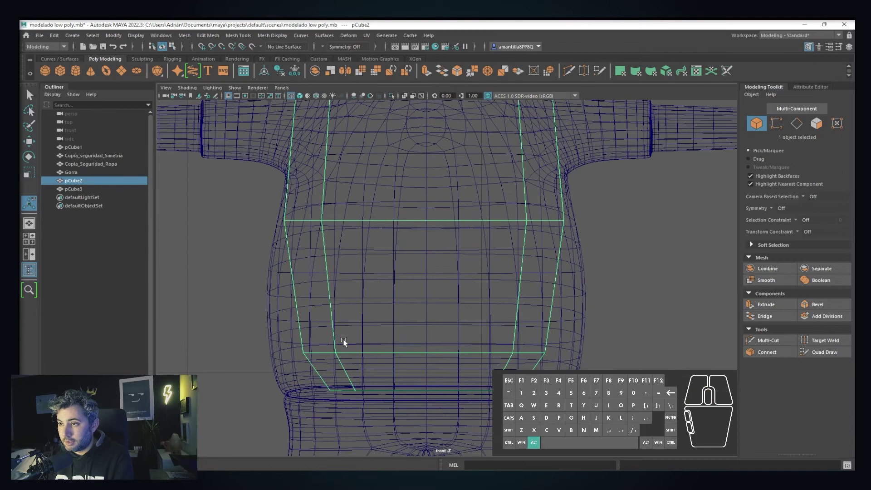
pyautogui.keyDown('alt'); pyautogui.scroll(-5, 343, 341); pyautogui.keyUp('alt')
pyautogui.keyDown('alt'); pyautogui.scroll(5, 428, 266); pyautogui.keyUp('alt')
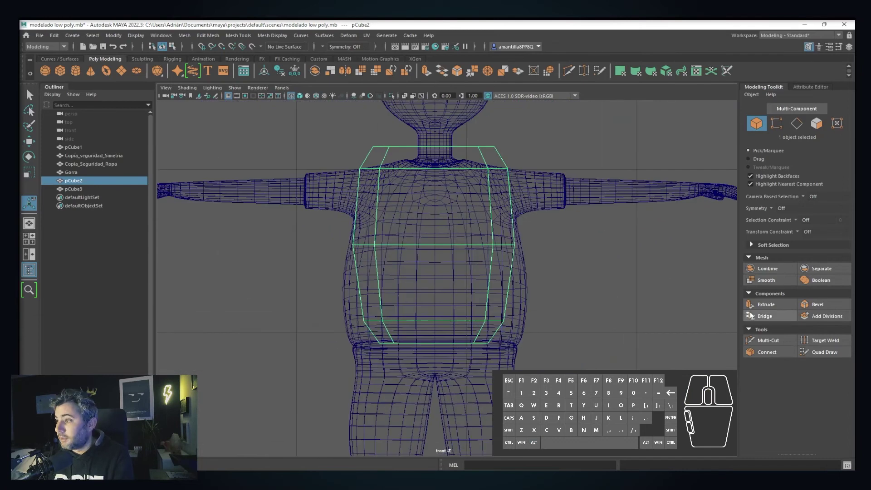
pyautogui.click(764, 341)
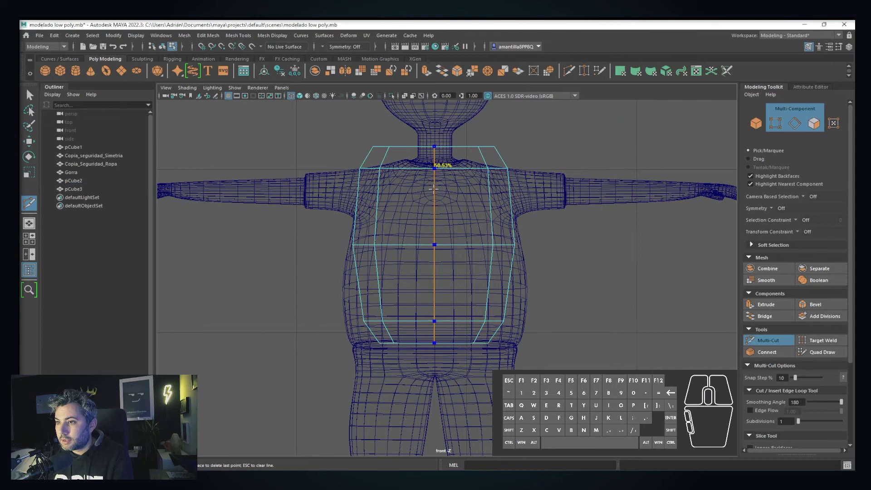
pyautogui.scroll(4, 433, 188)
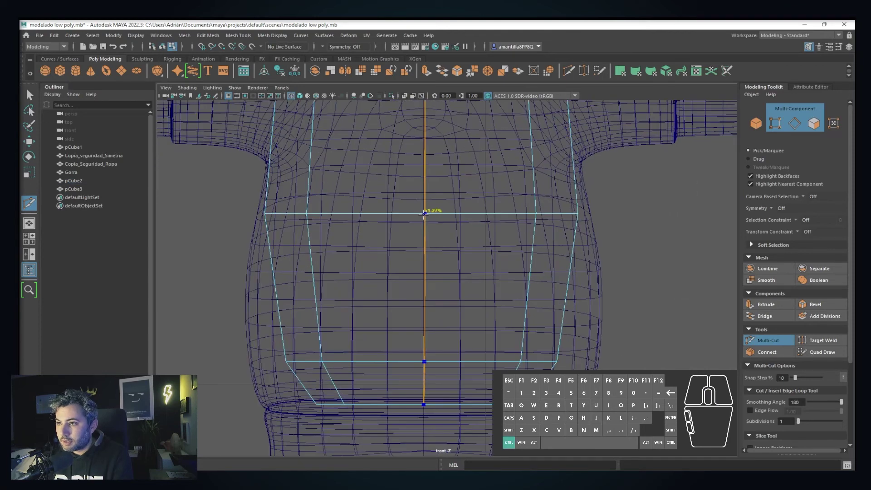
pyautogui.keyDown('ctrl'); pyautogui.click(423, 213); pyautogui.keyUp('ctrl')
pyautogui.press('space')
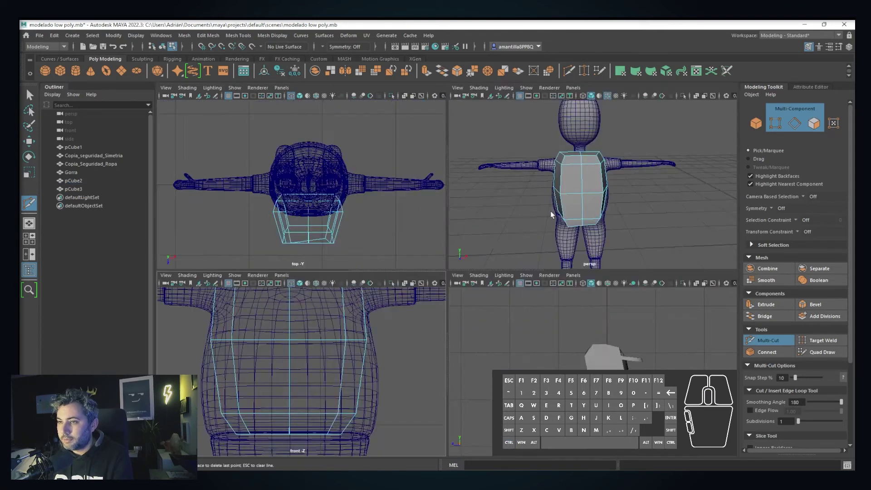
pyautogui.press('space')
pyautogui.keyDown('alt'); pyautogui.moveTo(562, 211); pyautogui.dragTo(359, 212); pyautogui.keyUp('alt')
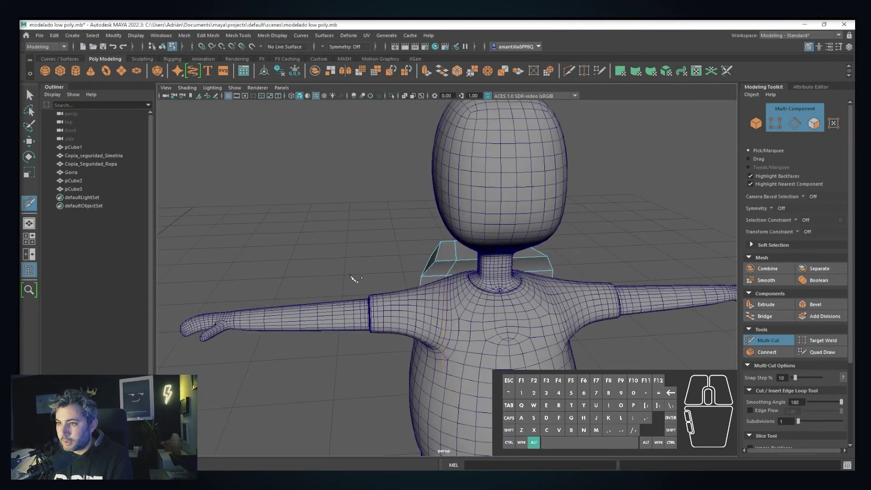
# Extrude the backpack's top face forward over the character's shoulder.
pyautogui.keyDown('alt'); pyautogui.moveTo(352, 278); pyautogui.dragTo(422, 266); pyautogui.keyUp('alt')
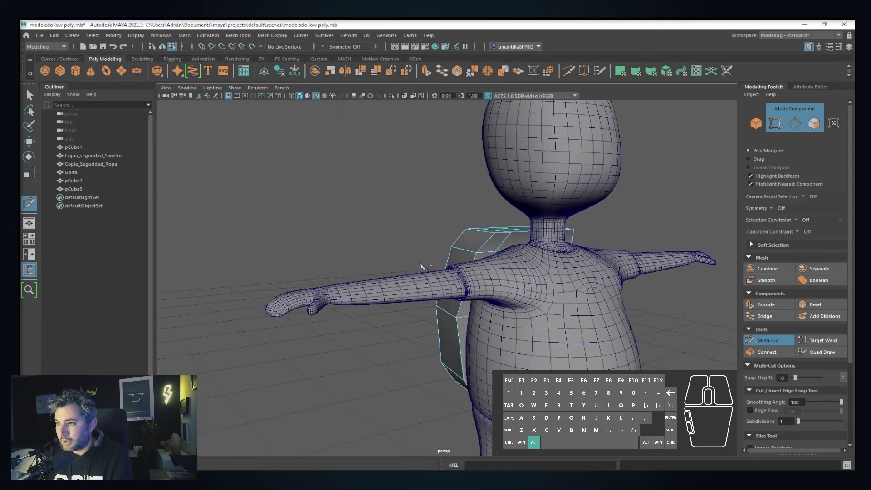
pyautogui.click(756, 127)
pyautogui.click(813, 127)
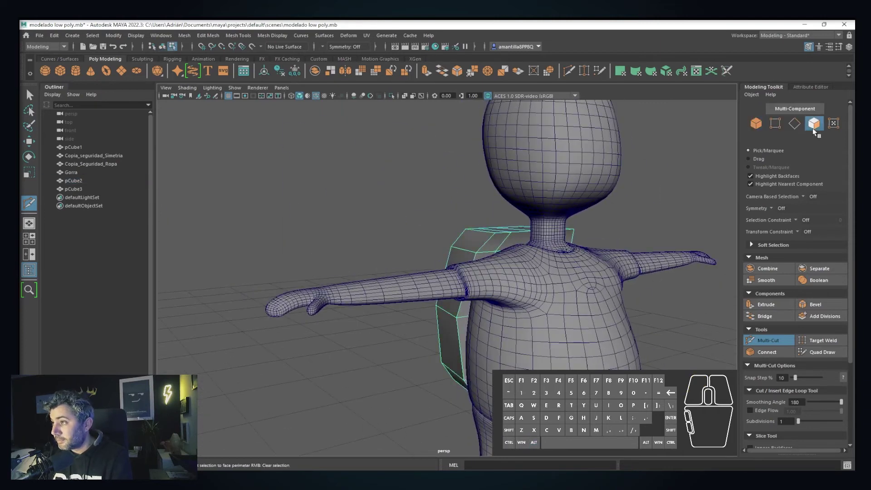
pyautogui.click(495, 249)
pyautogui.keyDown('alt'); pyautogui.moveTo(495, 248); pyautogui.dragTo(526, 254); pyautogui.keyUp('alt')
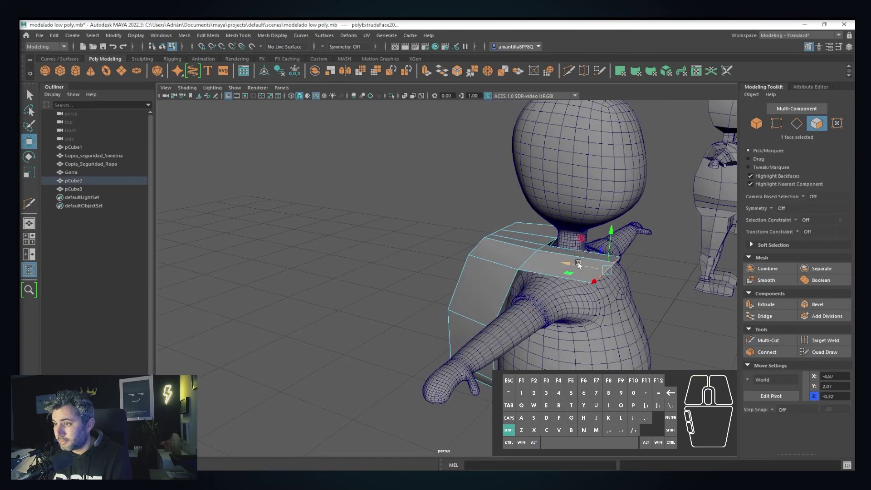
pyautogui.keyDown('alt'); pyautogui.keyDown('shift'); pyautogui.moveTo(624, 283); pyautogui.dragTo(635, 268); pyautogui.keyUp('shift'); pyautogui.keyUp('alt')
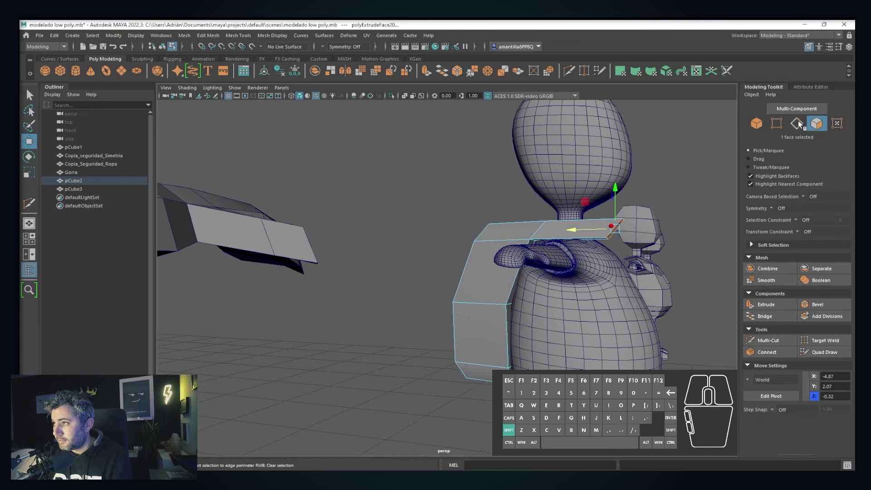
# Adjust the strap's front corner vertices and extrude its front face down the chest.
pyautogui.click(776, 123)
pyautogui.keyDown('alt'); pyautogui.keyDown('shift'); pyautogui.moveTo(704, 175); pyautogui.dragTo(649, 243); pyautogui.keyUp('shift'); pyautogui.keyUp('alt')
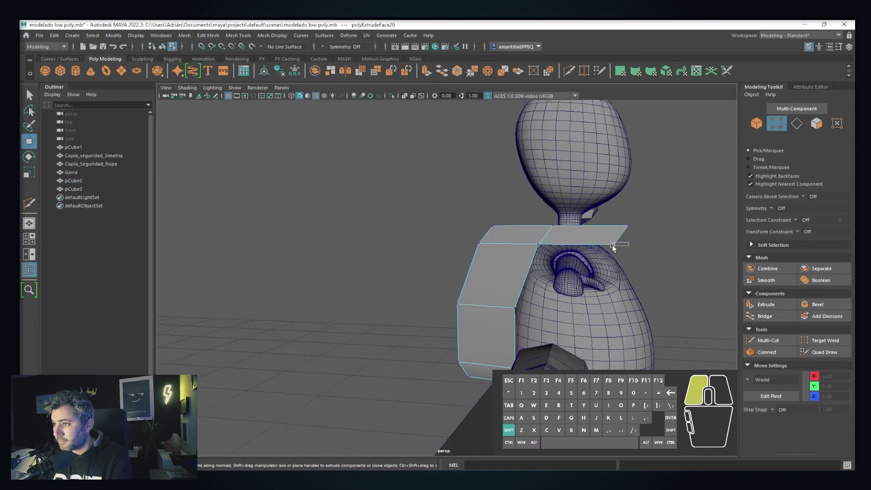
pyautogui.keyDown('shift'); pyautogui.moveTo(599, 253); pyautogui.dragTo(599, 253); pyautogui.keyUp('shift')
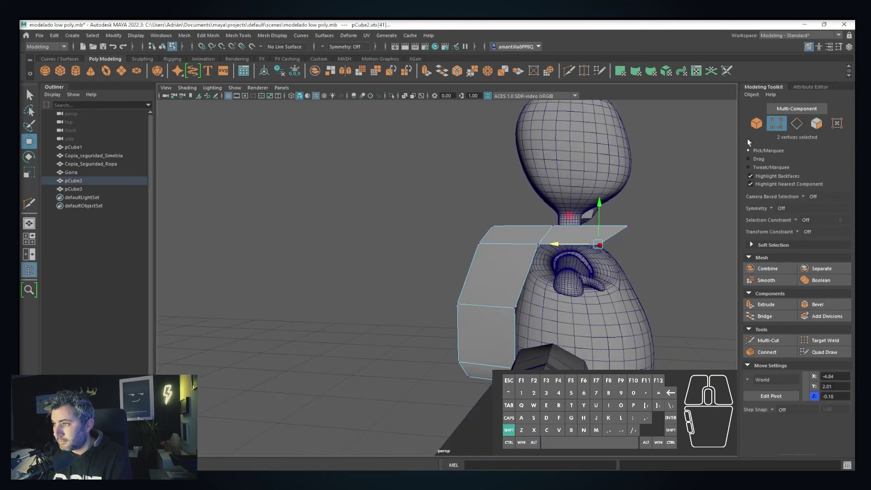
pyautogui.click(816, 123)
pyautogui.keyDown('alt'); pyautogui.moveTo(721, 178); pyautogui.dragTo(672, 203); pyautogui.keyUp('alt')
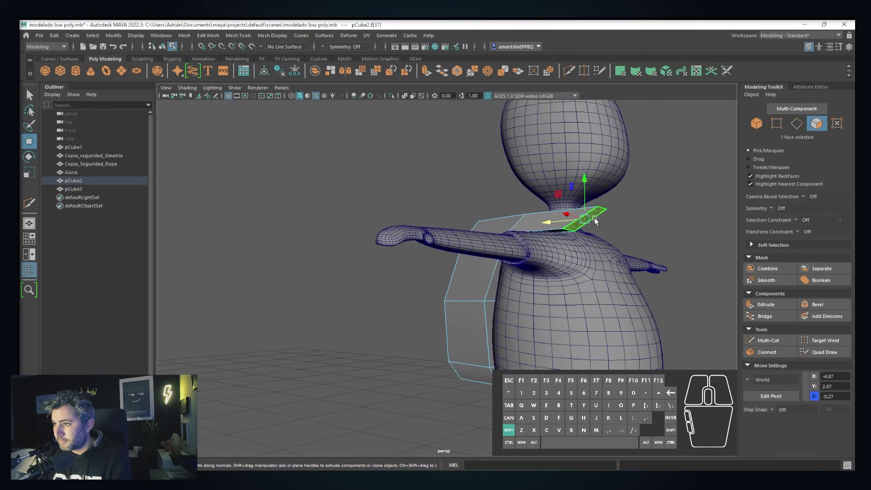
pyautogui.keyDown('shift'); pyautogui.moveTo(585, 182); pyautogui.dragTo(591, 222); pyautogui.keyUp('shift')
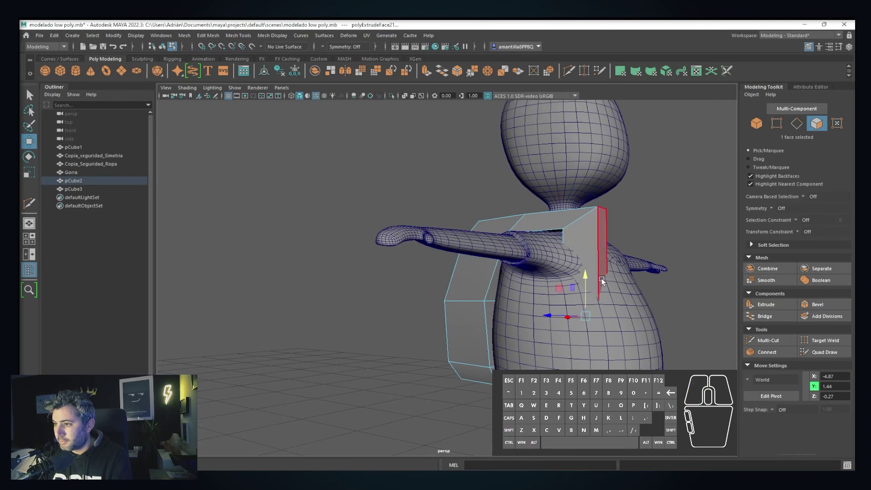
# Return to object mode and select the character's body mesh.
pyautogui.click(756, 126)
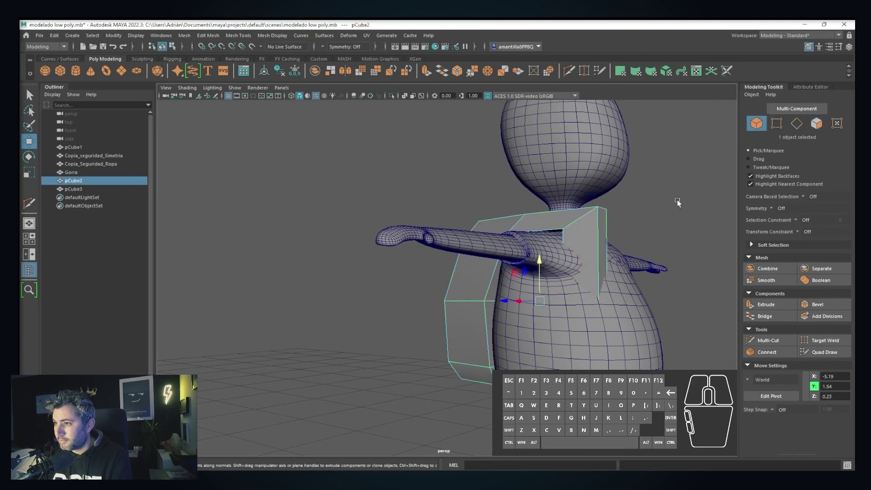
pyautogui.keyDown('alt'); pyautogui.moveTo(565, 270); pyautogui.dragTo(586, 244, button='middle'); pyautogui.keyUp('alt')
pyautogui.keyDown('alt'); pyautogui.moveTo(586, 243); pyautogui.dragTo(611, 347); pyautogui.keyUp('alt')
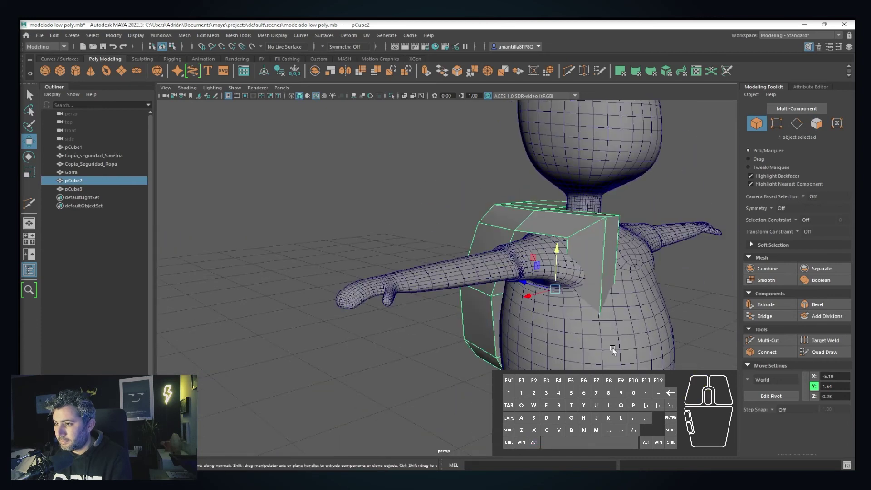
pyautogui.click(611, 348)
pyautogui.scroll(-3, 547, 307)
# Shift the character body sideways along X.
pyautogui.press('e')
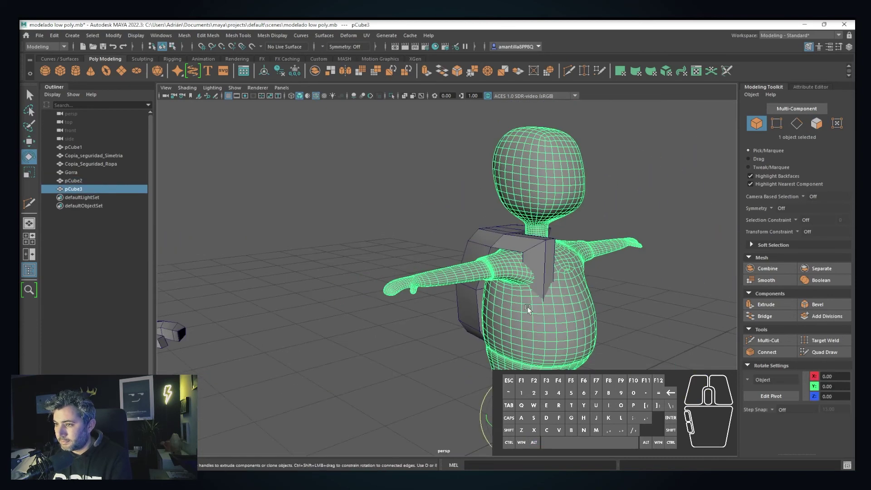
pyautogui.press('w')
pyautogui.moveTo(513, 366); pyautogui.dragTo(532, 366)
pyautogui.keyDown('alt'); pyautogui.moveTo(540, 332); pyautogui.dragTo(594, 289); pyautogui.keyUp('alt')
pyautogui.scroll(4, 593, 290)
pyautogui.keyDown('alt'); pyautogui.moveTo(593, 290); pyautogui.dragTo(535, 279, button='middle'); pyautogui.keyUp('alt')
# Raise the strap's two bottom corner vertices up the chest.
pyautogui.click(548, 303)
pyautogui.keyDown('alt'); pyautogui.moveTo(577, 331); pyautogui.dragTo(566, 330); pyautogui.keyUp('alt')
pyautogui.keyDown('alt'); pyautogui.moveTo(566, 331); pyautogui.dragTo(546, 308, button='middle'); pyautogui.keyUp('alt')
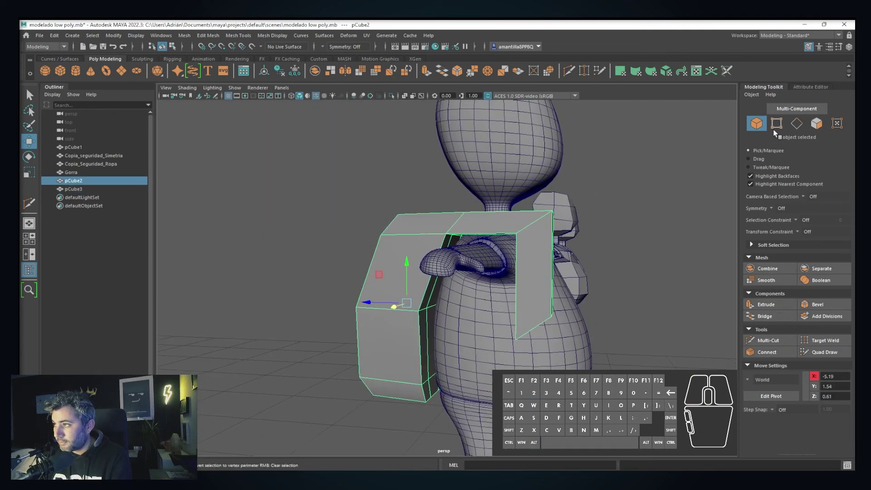
pyautogui.click(776, 127)
pyautogui.keyDown('alt'); pyautogui.moveTo(592, 250); pyautogui.dragTo(556, 285); pyautogui.keyUp('alt')
pyautogui.moveTo(529, 333); pyautogui.dragTo(534, 246)
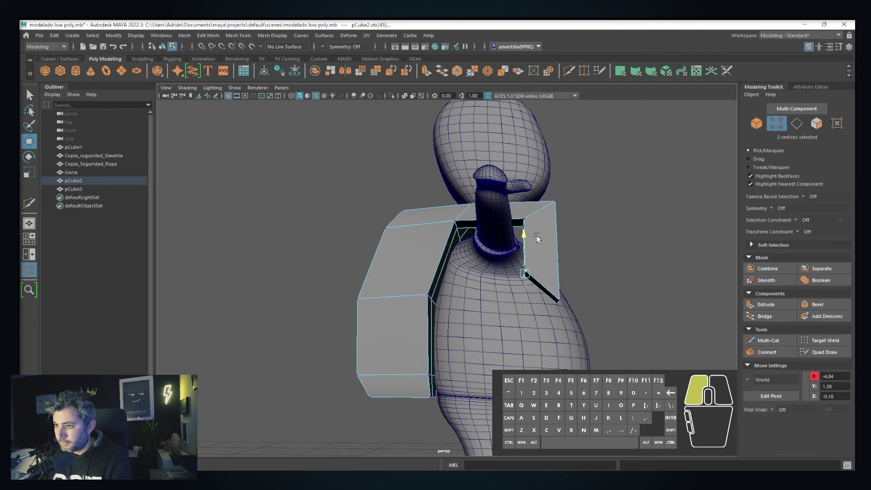
# Extrude the strap's side face, rotate it back under the arm, and preview smoothed.
pyautogui.press('F11')
pyautogui.click(552, 285)
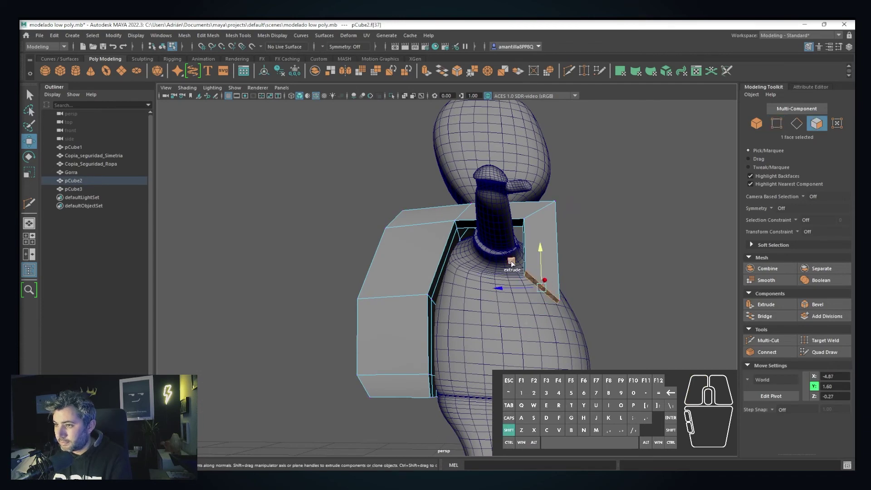
pyautogui.keyDown('shift'); pyautogui.moveTo(511, 262); pyautogui.dragTo(417, 290); pyautogui.keyUp('shift')
pyautogui.press('e')
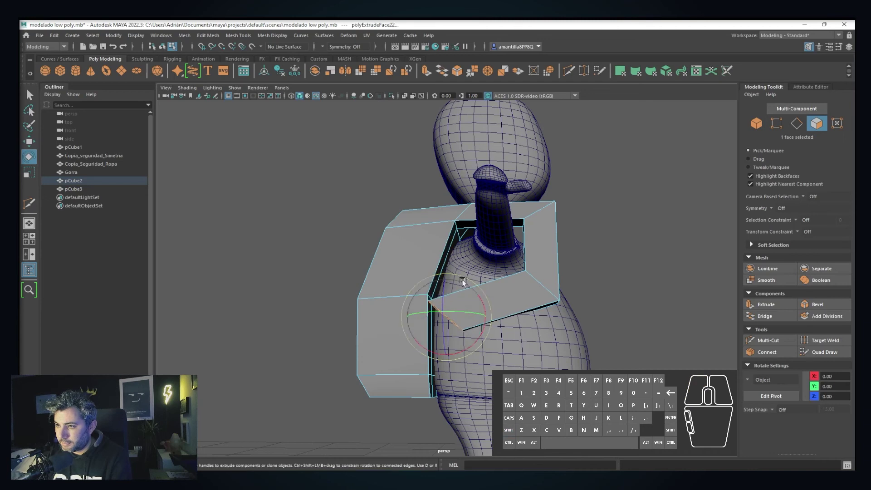
pyautogui.keyDown('alt'); pyautogui.moveTo(475, 290); pyautogui.dragTo(439, 300); pyautogui.keyUp('alt')
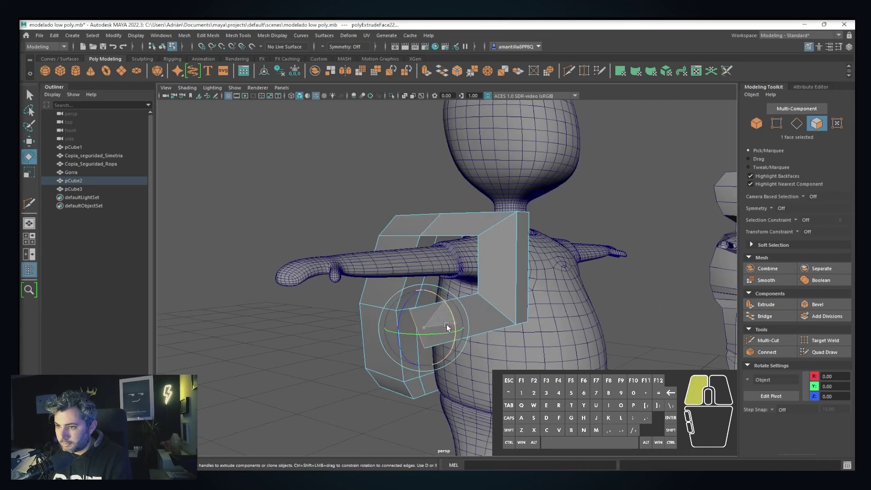
pyautogui.moveTo(434, 338); pyautogui.dragTo(404, 333)
pyautogui.press('w')
pyautogui.click(757, 123)
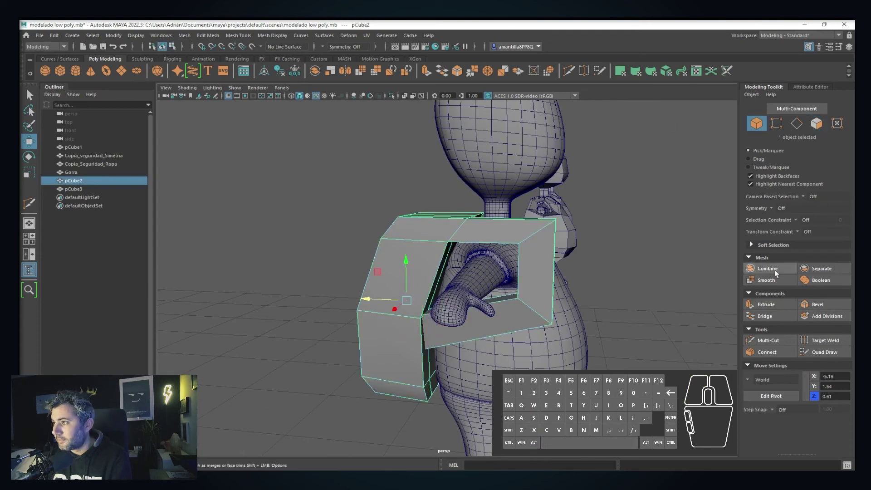
pyautogui.click(771, 280)
# Test Smooth on the backpack, check it, then undo back to low-poly.
pyautogui.click(771, 280)
pyautogui.keyDown('alt'); pyautogui.moveTo(590, 254); pyautogui.dragTo(474, 244); pyautogui.keyUp('alt')
pyautogui.hotkey('ctrl', 'z')
pyautogui.hotkey('ctrl', 'z')
pyautogui.keyDown('alt'); pyautogui.moveTo(474, 244); pyautogui.dragTo(474, 244, button='middle'); pyautogui.keyUp('alt')
# In vertex mode, pull the strap end's two corner vertices down toward the shoulder.
pyautogui.keyDown('alt'); pyautogui.moveTo(446, 248); pyautogui.dragTo(429, 254, button='middle'); pyautogui.keyUp('alt')
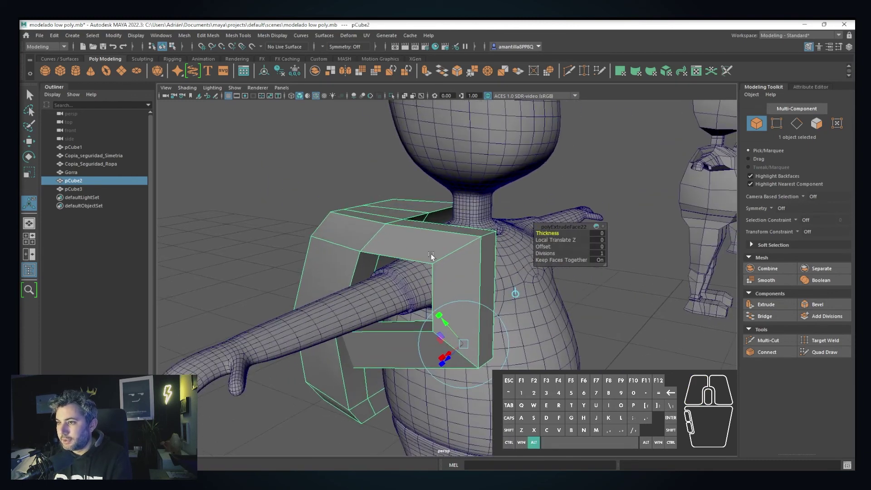
pyautogui.click(777, 128)
pyautogui.moveTo(479, 243); pyautogui.dragTo(496, 254)
pyautogui.press('w')
pyautogui.moveTo(499, 205); pyautogui.dragTo(530, 334)
# Raise the strap's lower-corner vertices, then reselect the whole backpack object.
pyautogui.keyDown('alt'); pyautogui.moveTo(530, 334); pyautogui.dragTo(527, 291, button='middle'); pyautogui.keyUp('alt')
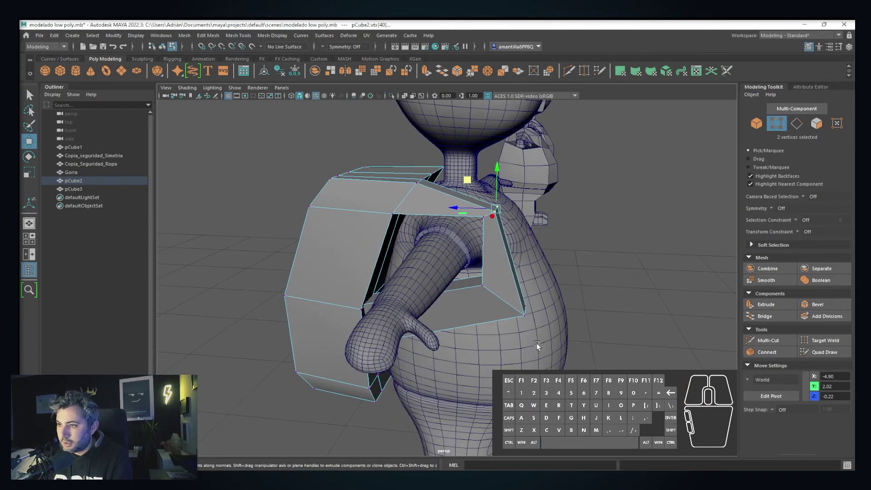
pyautogui.moveTo(537, 343); pyautogui.dragTo(452, 307)
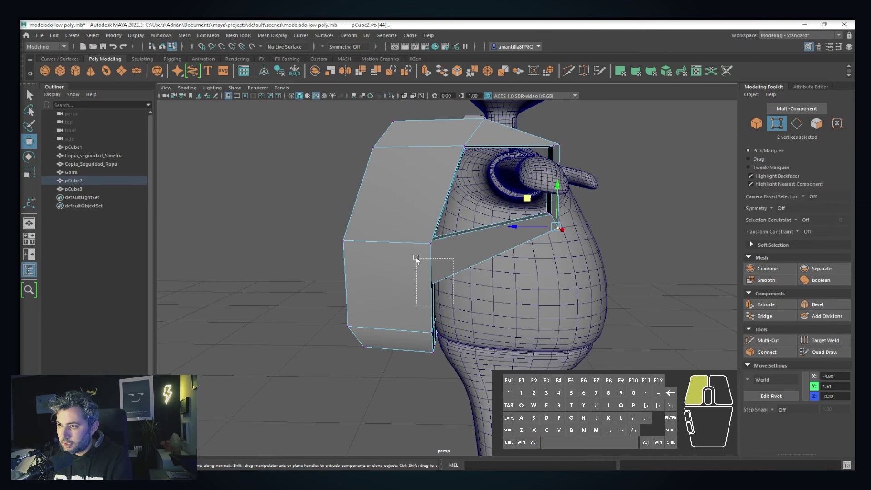
pyautogui.moveTo(416, 258); pyautogui.dragTo(430, 228)
pyautogui.scroll(5, 463, 252)
pyautogui.moveTo(520, 199)
pyautogui.keyDown('alt'); pyautogui.mouseDown()
pyautogui.moveTo(492, 207)
pyautogui.moveTo(515, 204)
pyautogui.mouseUp(); pyautogui.keyUp('alt')
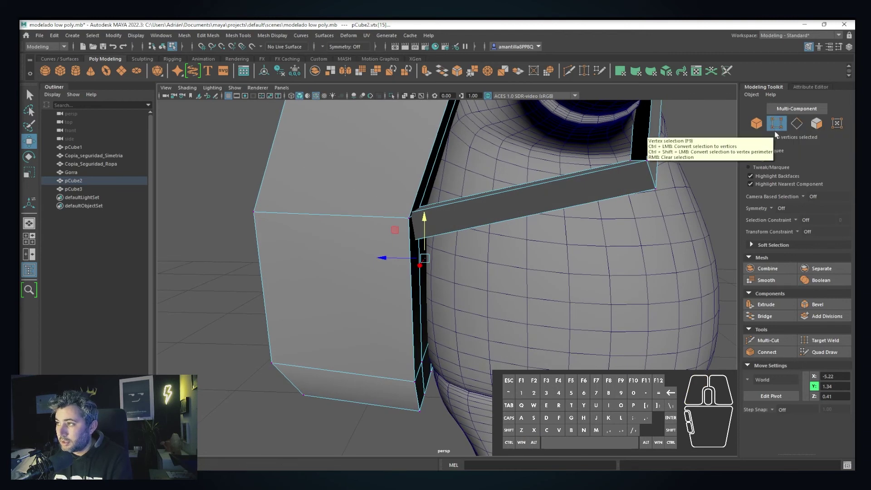
pyautogui.click(757, 123)
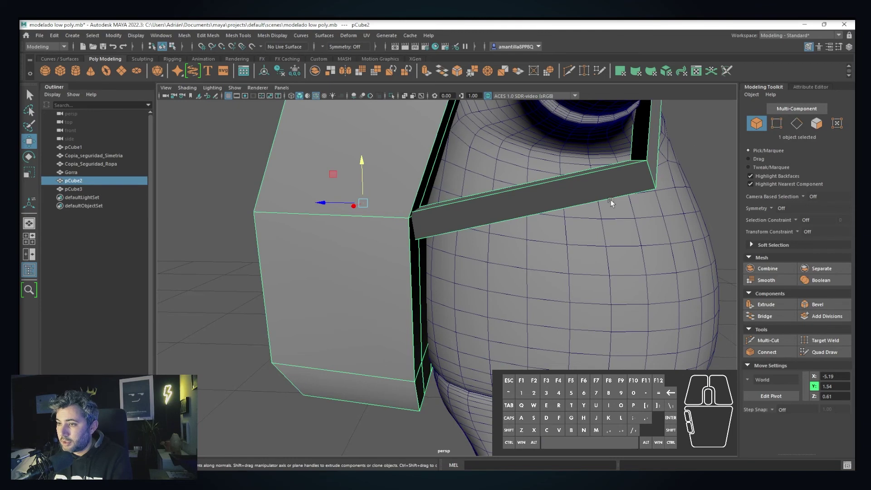
pyautogui.scroll(-3, 611, 203)
pyautogui.keyDown('alt'); pyautogui.moveTo(601, 173); pyautogui.dragTo(626, 140); pyautogui.keyUp('alt')
pyautogui.click(775, 285)
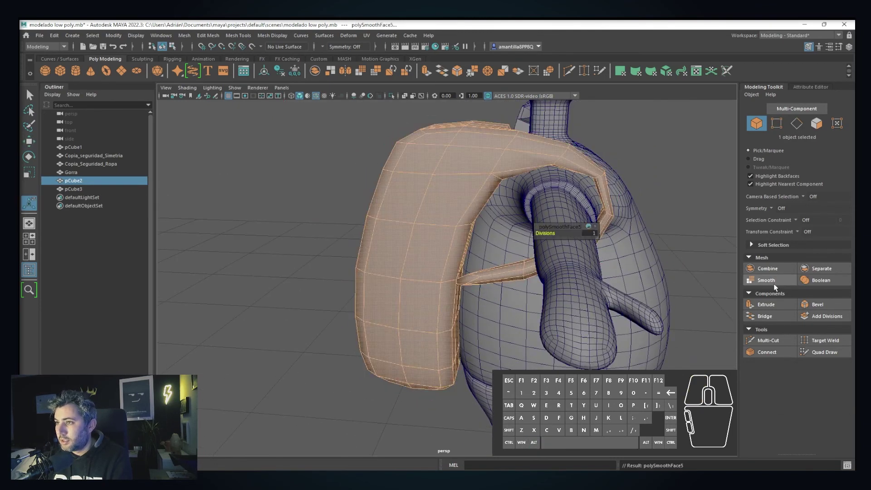
pyautogui.click(773, 284)
pyautogui.keyDown('alt'); pyautogui.moveTo(626, 254); pyautogui.dragTo(508, 190); pyautogui.keyUp('alt')
pyautogui.hotkey('ctrl', 'z')
pyautogui.hotkey('ctrl', 'z')
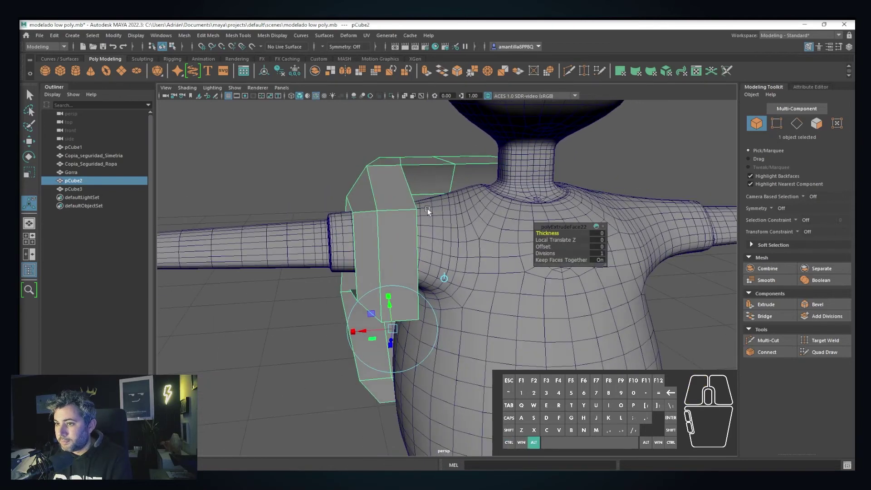
pyautogui.keyDown('alt'); pyautogui.moveTo(427, 208); pyautogui.dragTo(502, 218); pyautogui.keyUp('alt')
pyautogui.hotkey('ctrl', 'z')
pyautogui.hotkey('ctrl', 'z')
pyautogui.hotkey('ctrl', 'z')
pyautogui.hotkey('ctrl', 'z')
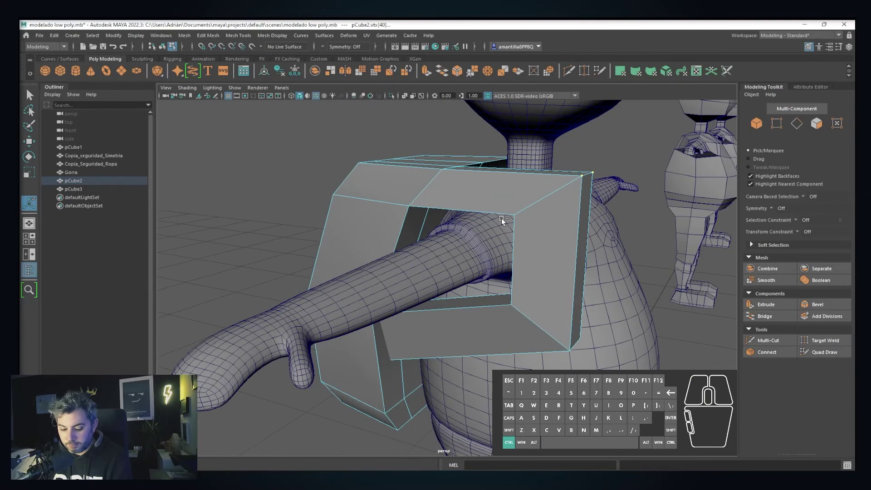
# Redo the undone vertex move and return to vertex editing on the strap.
pyautogui.hotkey('ctrl', 'shift', 'z')
pyautogui.hotkey('ctrl', 'shift', 'z')
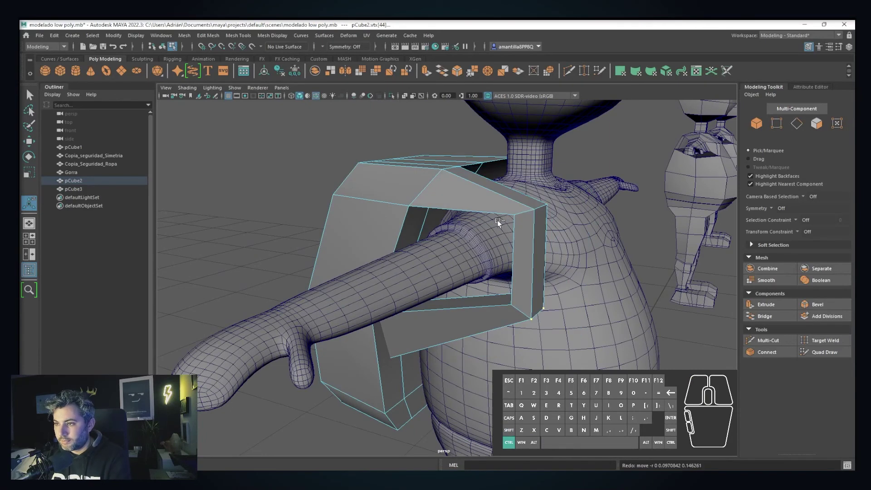
pyautogui.keyDown('alt'); pyautogui.moveTo(566, 219); pyautogui.dragTo(700, 169); pyautogui.keyUp('alt')
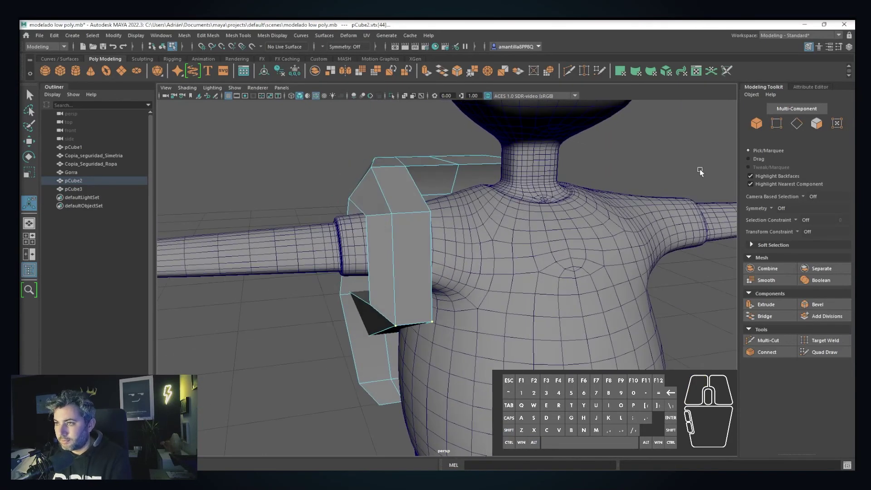
pyautogui.click(776, 123)
pyautogui.keyDown('alt'); pyautogui.moveTo(363, 211); pyautogui.dragTo(431, 258); pyautogui.keyUp('alt')
pyautogui.hotkey('ctrl', 'y')
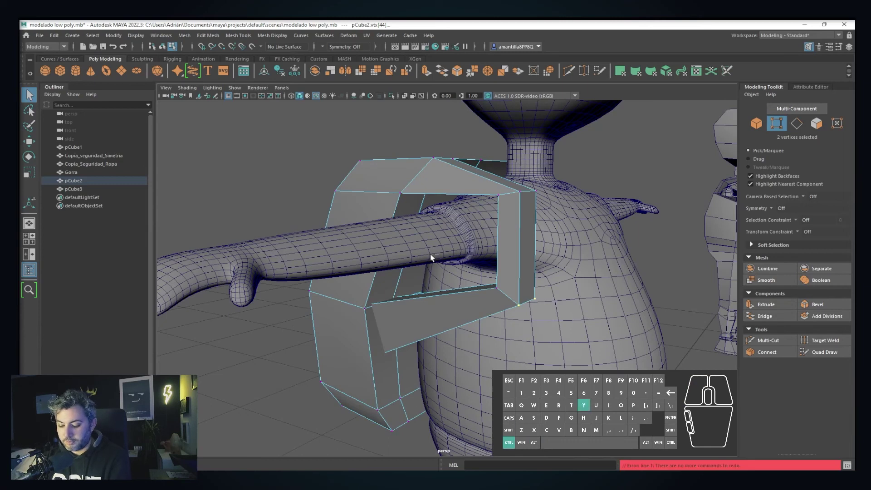
pyautogui.keyDown('alt'); pyautogui.moveTo(458, 290); pyautogui.dragTo(417, 257); pyautogui.keyUp('alt')
# Raise the strap piece's selected vertices and slide them along X.
pyautogui.press('w')
pyautogui.keyDown('alt'); pyautogui.moveTo(416, 257); pyautogui.dragTo(390, 219); pyautogui.keyUp('alt')
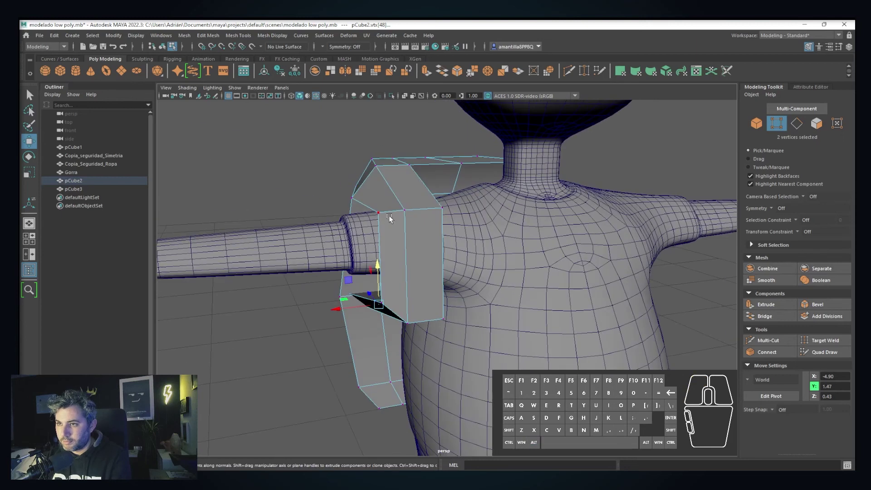
pyautogui.keyDown('shift'); pyautogui.click(381, 303); pyautogui.keyUp('shift')
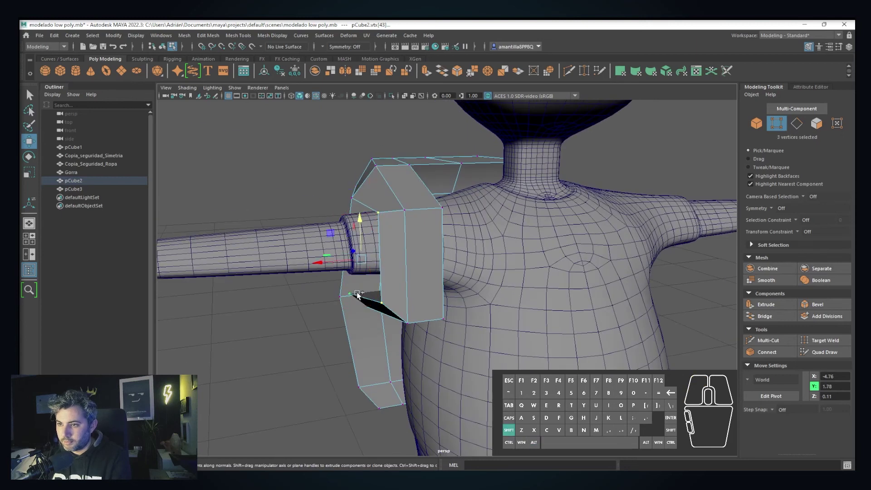
pyautogui.moveTo(326, 264); pyautogui.dragTo(341, 261)
pyautogui.keyDown('alt'); pyautogui.moveTo(341, 261); pyautogui.dragTo(449, 212); pyautogui.keyUp('alt')
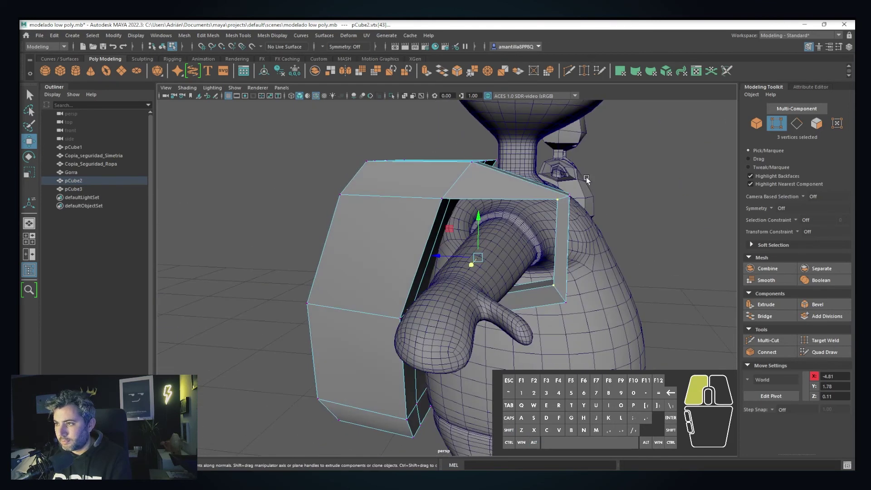
# Select the four vertices at the box's lower corner and raise them.
pyautogui.moveTo(586, 179); pyautogui.dragTo(554, 200)
pyautogui.moveTo(548, 170); pyautogui.dragTo(558, 297)
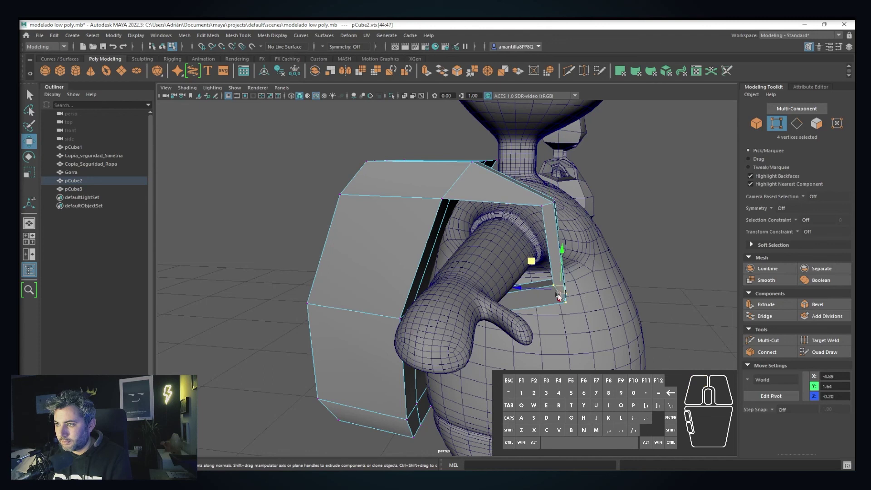
pyautogui.moveTo(534, 262); pyautogui.dragTo(525, 245)
# Preview the backpack smoothed, undo it, then smooth it again with 1 division.
pyautogui.click(756, 123)
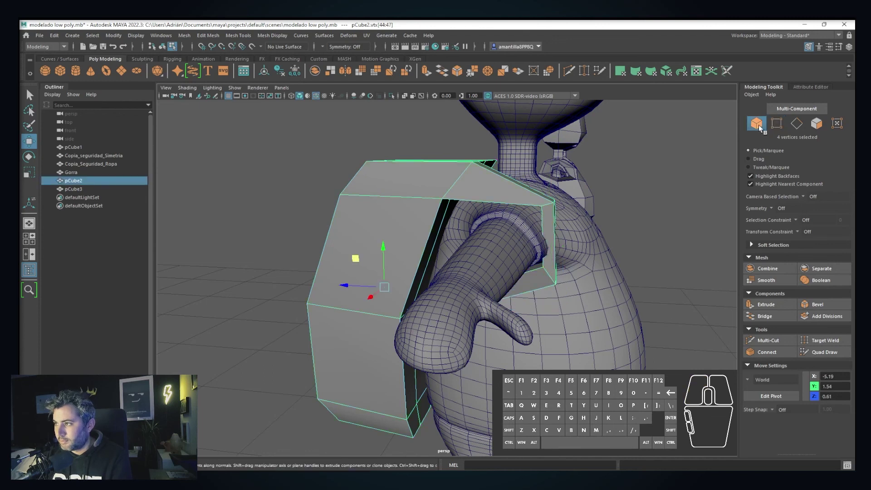
pyautogui.click(775, 280)
pyautogui.keyDown('alt'); pyautogui.moveTo(599, 281); pyautogui.dragTo(530, 235); pyautogui.keyUp('alt')
pyautogui.hotkey('ctrl', 'z')
pyautogui.press('w')
pyautogui.click(779, 128)
pyautogui.click(756, 123)
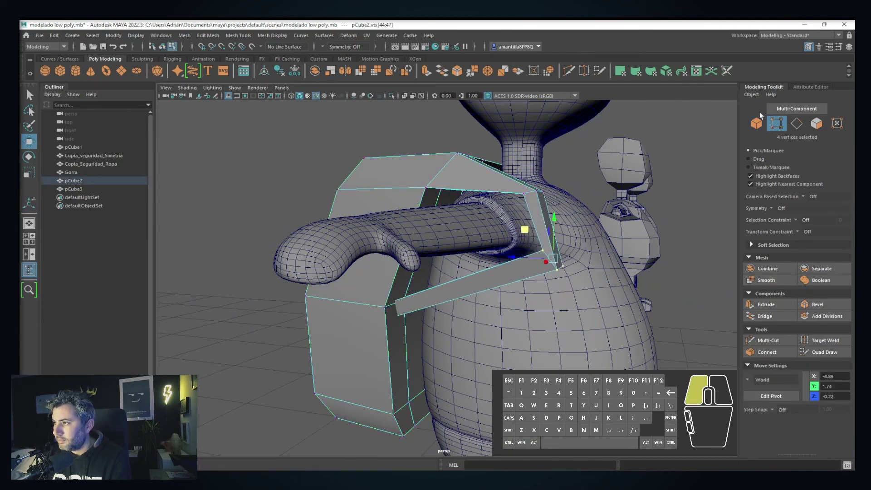
pyautogui.click(779, 280)
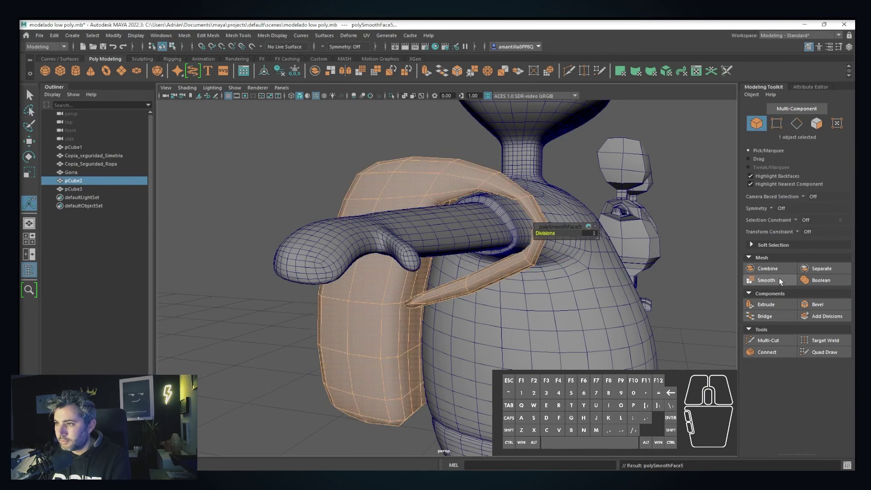
# Undo the smoothing and return to the backpack's vertices.
pyautogui.keyDown('alt'); pyautogui.moveTo(699, 272); pyautogui.dragTo(420, 257); pyautogui.keyUp('alt')
pyautogui.hotkey('ctrl', 'z')
pyautogui.click(777, 125)
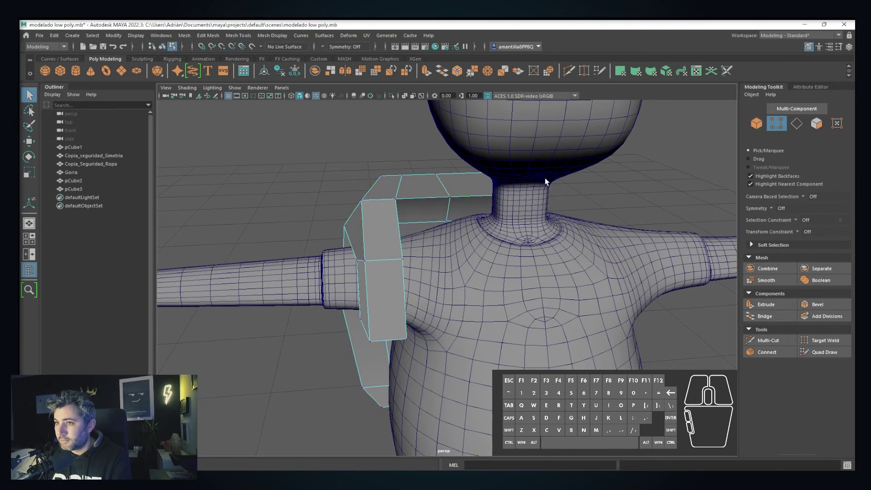
# Pull the strap's front vertices, including the bottom front one, in toward the shoulder.
pyautogui.keyDown('alt'); pyautogui.moveTo(425, 211); pyautogui.dragTo(333, 194); pyautogui.keyUp('alt')
pyautogui.click(384, 198)
pyautogui.press('w')
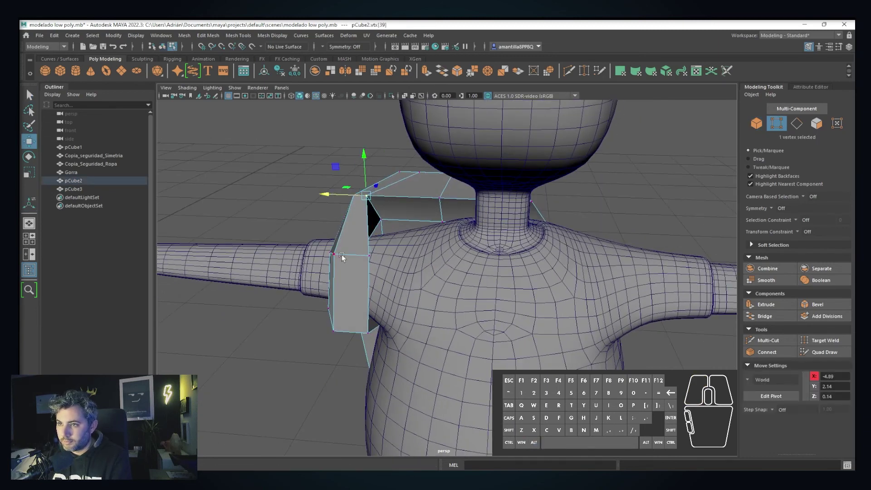
pyautogui.click(365, 256)
pyautogui.moveTo(345, 258)
pyautogui.mouseDown()
pyautogui.moveTo(314, 249)
pyautogui.moveTo(339, 254)
pyautogui.mouseUp()
pyautogui.click(330, 255)
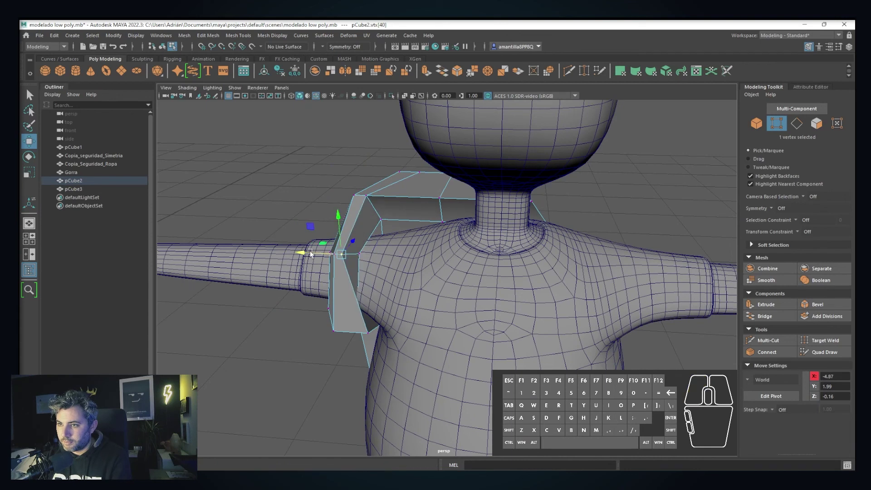
pyautogui.click(366, 332)
pyautogui.moveTo(341, 332); pyautogui.dragTo(635, 263)
pyautogui.click(361, 310)
# Preview the backpack smoothed, then undo back to low-poly.
pyautogui.click(756, 123)
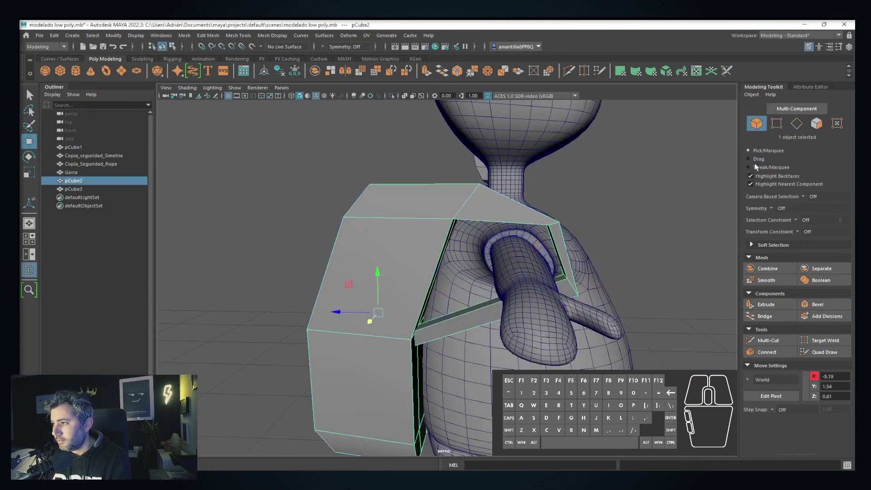
pyautogui.click(767, 280)
pyautogui.keyDown('alt'); pyautogui.moveTo(580, 277); pyautogui.dragTo(398, 272); pyautogui.keyUp('alt')
pyautogui.hotkey('ctrl', 'z')
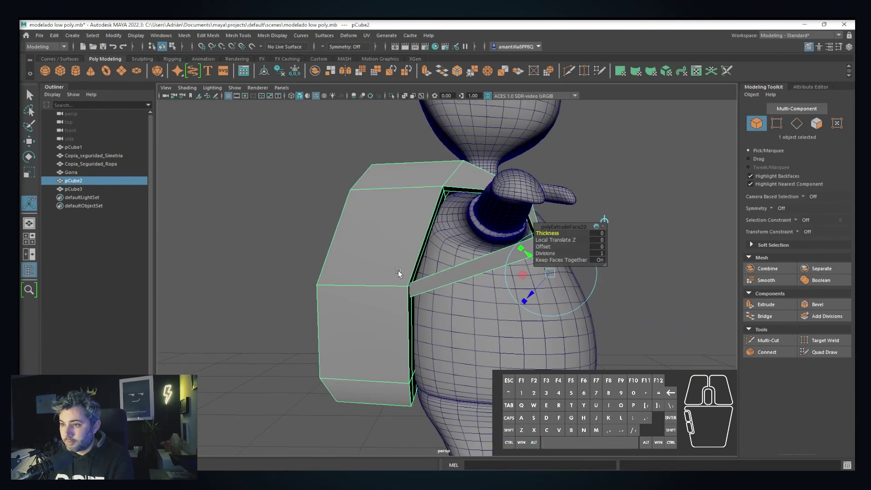
# In vertex mode, marquee-select the strap corner vertices where it joins the backpack.
pyautogui.click(776, 123)
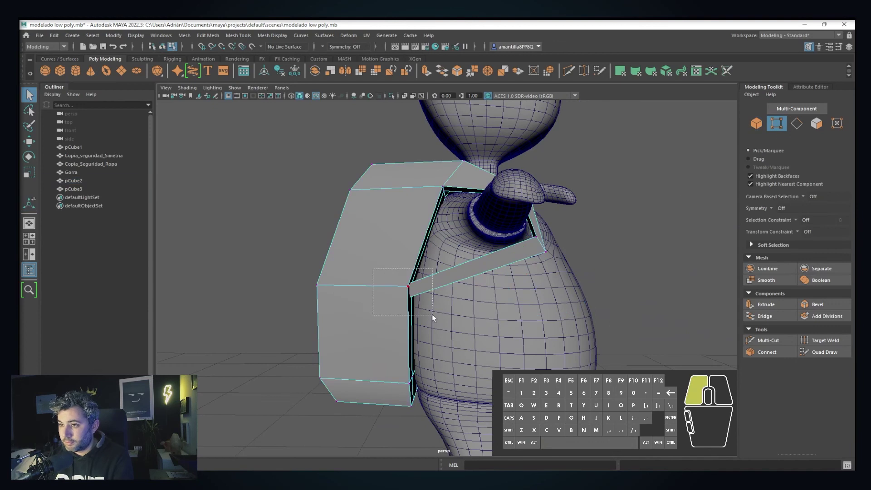
pyautogui.moveTo(432, 314); pyautogui.dragTo(337, 276)
pyautogui.moveTo(318, 269); pyautogui.dragTo(469, 293)
pyautogui.scroll(4, 347, 284)
pyautogui.keyDown('alt'); pyautogui.scroll(3, 469, 292); pyautogui.keyUp('alt')
pyautogui.keyDown('alt'); pyautogui.scroll(-10, 469, 293); pyautogui.keyUp('alt')
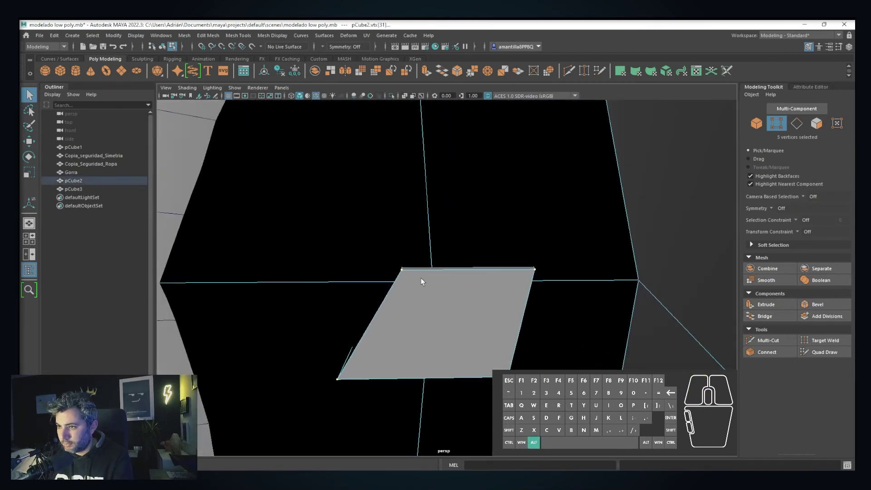
pyautogui.keyDown('alt'); pyautogui.moveTo(421, 278); pyautogui.dragTo(458, 287); pyautogui.keyUp('alt')
# Move the strap-end vertices to tuck it against the pack, then smooth the backpack.
pyautogui.keyDown('alt'); pyautogui.scroll(3, 538, 310); pyautogui.keyUp('alt')
pyautogui.keyDown('alt'); pyautogui.moveTo(537, 310); pyautogui.dragTo(493, 280, button='middle'); pyautogui.keyUp('alt')
pyautogui.keyDown('alt'); pyautogui.scroll(4, 494, 283); pyautogui.keyUp('alt')
pyautogui.keyDown('alt'); pyautogui.scroll(-2, 491, 282); pyautogui.keyUp('alt')
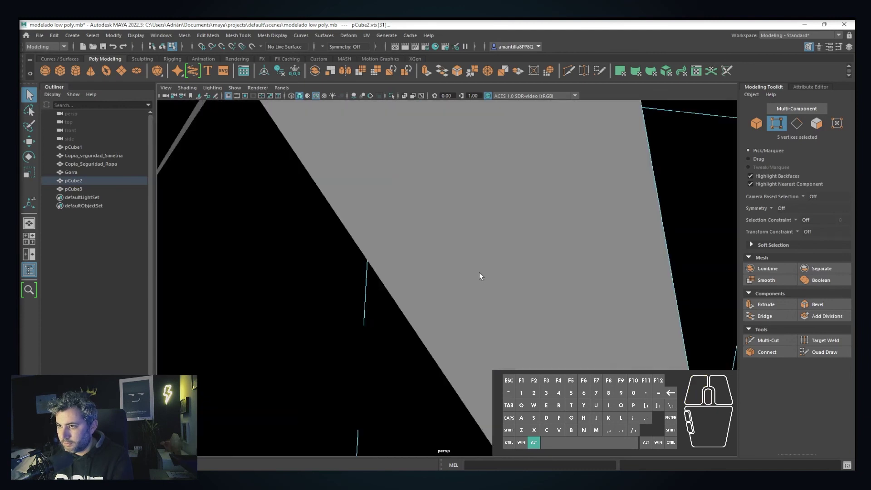
pyautogui.keyDown('alt'); pyautogui.moveTo(480, 274); pyautogui.dragTo(493, 293); pyautogui.keyUp('alt')
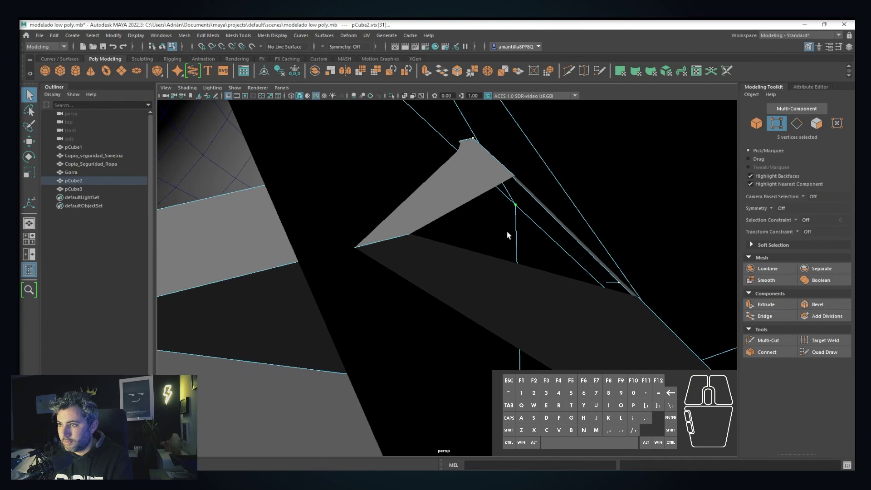
pyautogui.keyDown('alt'); pyautogui.moveTo(516, 211); pyautogui.dragTo(356, 268); pyautogui.keyUp('alt')
pyautogui.keyDown('alt'); pyautogui.scroll(-5, 363, 279); pyautogui.keyUp('alt')
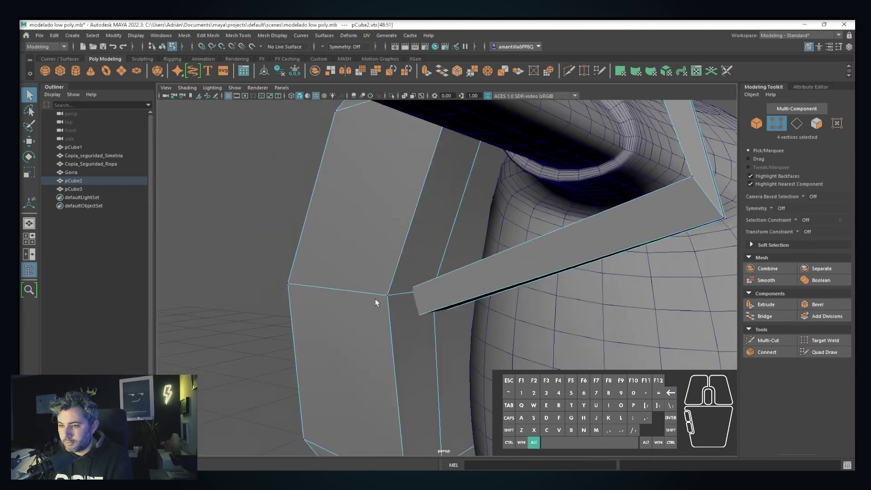
pyautogui.press('w')
pyautogui.keyDown('alt'); pyautogui.moveTo(376, 300); pyautogui.dragTo(321, 304); pyautogui.keyUp('alt')
pyautogui.click(755, 124)
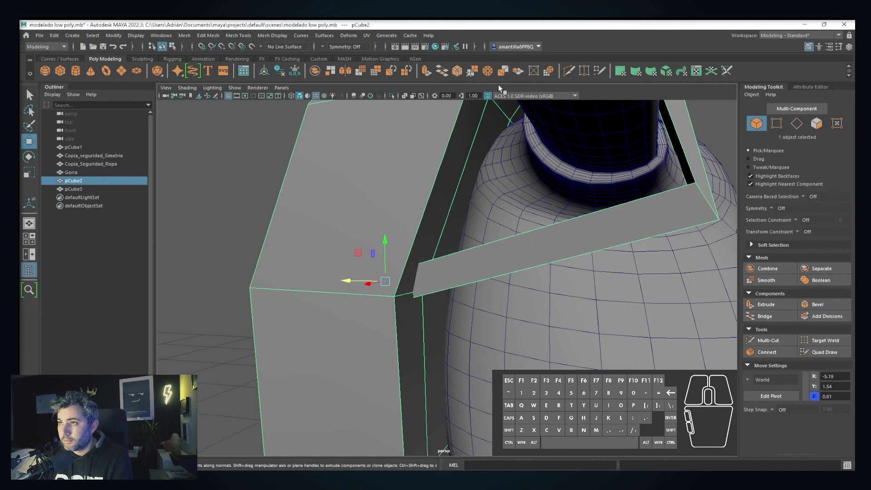
pyautogui.click(766, 280)
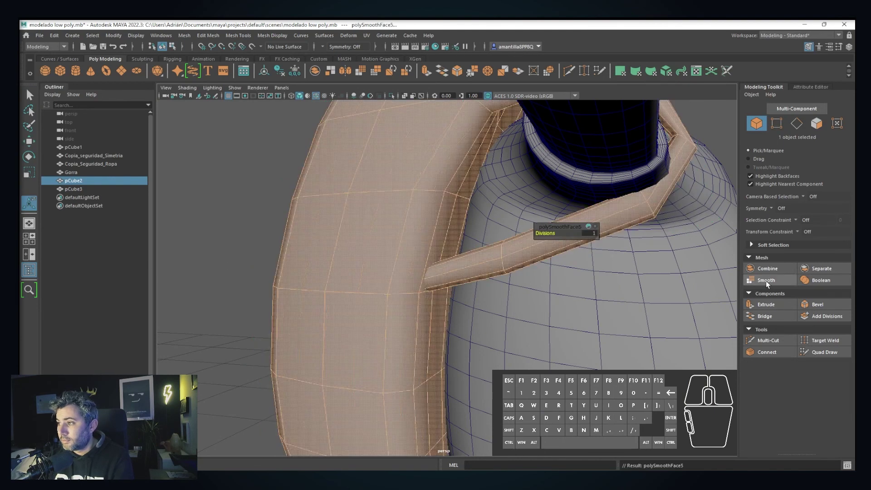
# Try shifting the backpack along X behind the body, then undo the shift.
pyautogui.keyDown('alt'); pyautogui.moveTo(522, 267); pyautogui.dragTo(538, 267); pyautogui.keyUp('alt')
pyautogui.keyDown('alt'); pyautogui.scroll(-4, 537, 265); pyautogui.keyUp('alt')
pyautogui.keyDown('alt'); pyautogui.moveTo(537, 265); pyautogui.dragTo(538, 290, button='middle'); pyautogui.keyUp('alt')
pyautogui.keyDown('alt'); pyautogui.moveTo(538, 290); pyautogui.dragTo(473, 298); pyautogui.keyUp('alt')
pyautogui.keyDown('alt'); pyautogui.scroll(-4, 453, 291); pyautogui.keyUp('alt')
pyautogui.press('w')
pyautogui.keyDown('alt'); pyautogui.moveTo(463, 300); pyautogui.dragTo(518, 298); pyautogui.keyUp('alt')
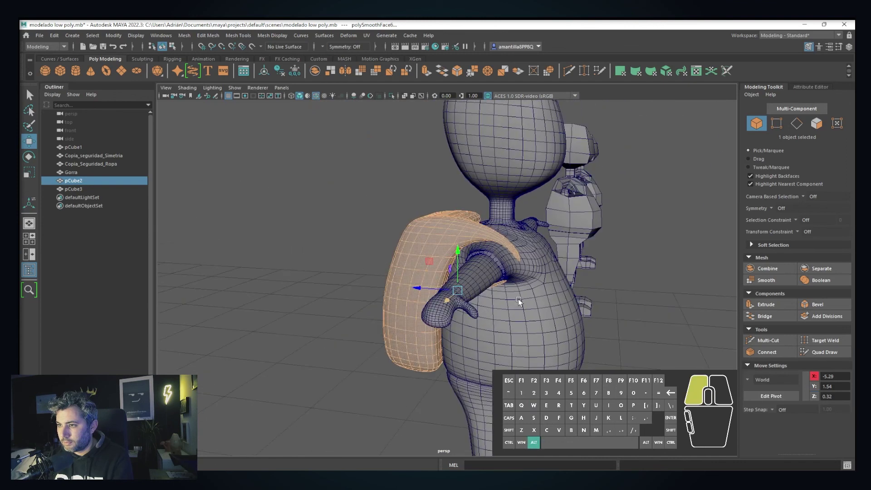
pyautogui.keyDown('alt'); pyautogui.moveTo(415, 293); pyautogui.dragTo(440, 290); pyautogui.keyUp('alt')
pyautogui.keyDown('alt'); pyautogui.scroll(1, 480, 290); pyautogui.keyUp('alt')
pyautogui.keyDown('alt'); pyautogui.moveTo(481, 289); pyautogui.dragTo(488, 309, button='middle'); pyautogui.keyUp('alt')
pyautogui.keyDown('alt'); pyautogui.scroll(3, 488, 309); pyautogui.keyUp('alt')
pyautogui.keyDown('alt'); pyautogui.moveTo(513, 304); pyautogui.dragTo(505, 311); pyautogui.keyUp('alt')
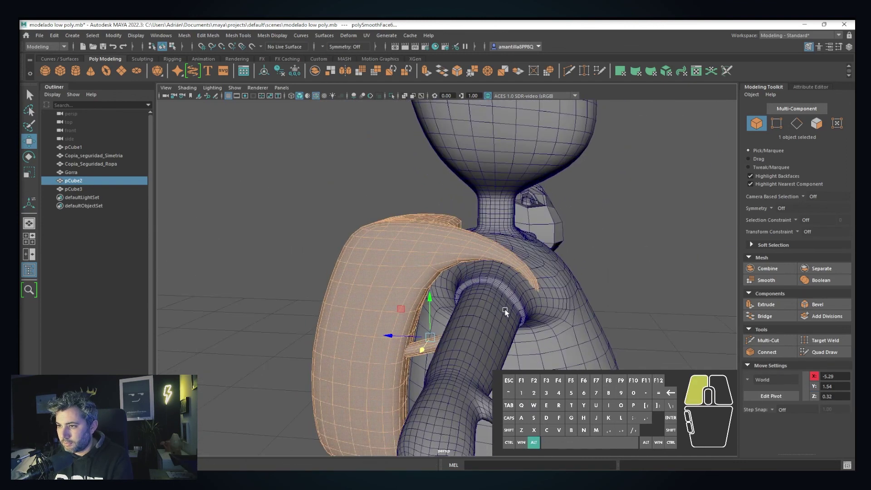
pyautogui.hotkey('ctrl', 'z')
pyautogui.hotkey('ctrl', 'z')
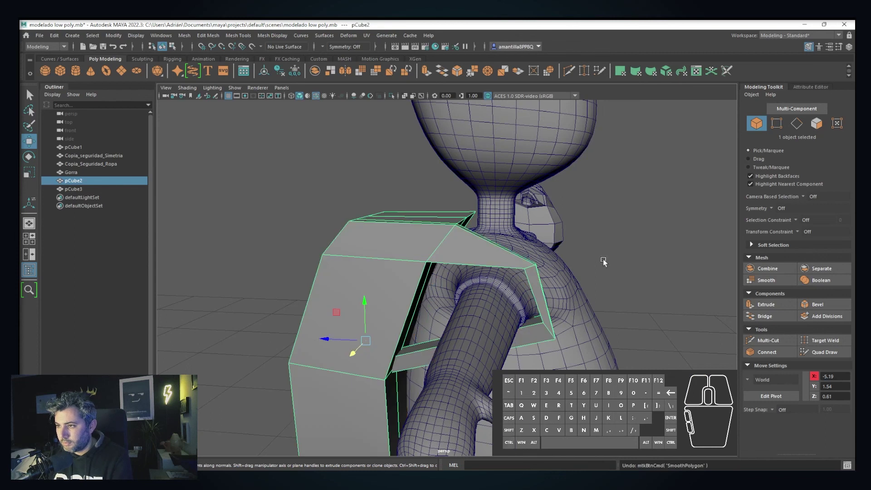
# Slide the strap's right-edge vertices outward and preview the backpack smoothed.
pyautogui.press('F9')
pyautogui.moveTo(586, 268); pyautogui.dragTo(498, 366)
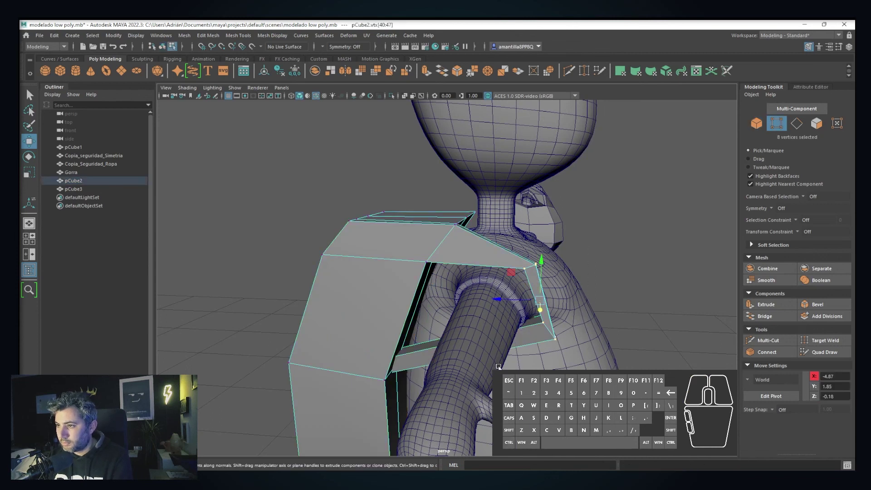
pyautogui.moveTo(506, 306); pyautogui.dragTo(534, 293)
pyautogui.press('F8')
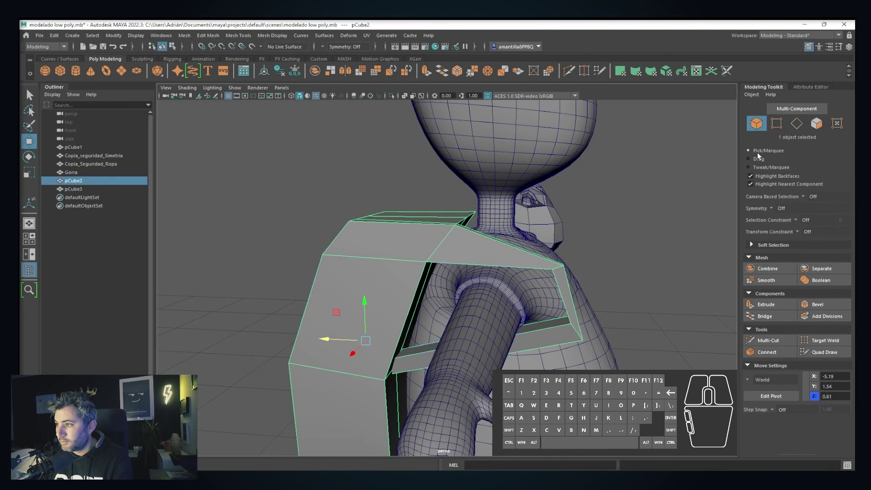
pyautogui.click(766, 281)
# Test sliding the smoothed backpack along X, then undo the smoothing.
pyautogui.keyDown('alt'); pyautogui.moveTo(558, 254); pyautogui.dragTo(448, 313); pyautogui.keyUp('alt')
pyautogui.press('w')
pyautogui.moveTo(480, 359); pyautogui.dragTo(589, 321)
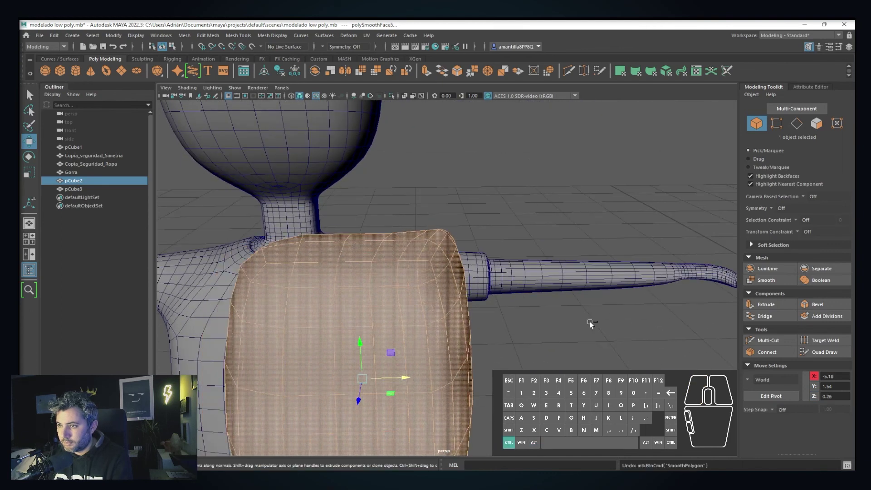
pyautogui.hotkey('ctrl', 'z')
# Return to vertex mode and select the front strap vertices near the shoulder.
pyautogui.keyDown('alt'); pyautogui.moveTo(501, 236); pyautogui.dragTo(325, 236); pyautogui.keyUp('alt')
pyautogui.click(769, 130)
pyautogui.keyDown('alt'); pyautogui.moveTo(680, 191); pyautogui.dragTo(414, 191); pyautogui.keyUp('alt')
pyautogui.moveTo(480, 285); pyautogui.dragTo(480, 291)
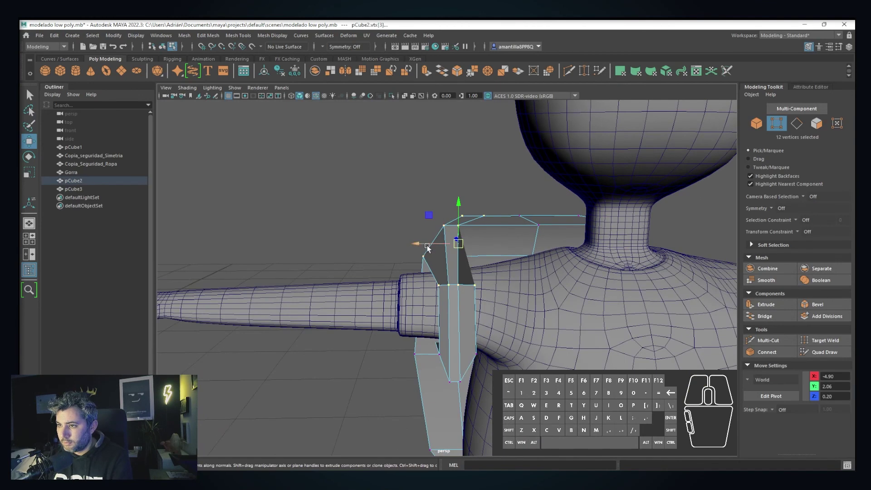
# Push the front strap vertices outward and pull four strap vertices in along X.
pyautogui.moveTo(427, 248); pyautogui.dragTo(449, 240)
pyautogui.moveTo(520, 272); pyautogui.dragTo(424, 284)
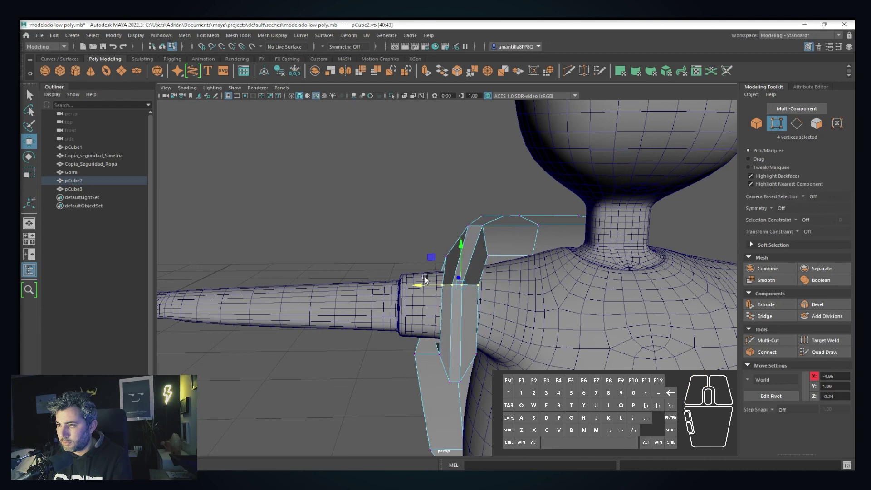
pyautogui.moveTo(496, 258)
pyautogui.mouseDown()
pyautogui.moveTo(489, 256)
pyautogui.moveTo(507, 261)
pyautogui.mouseUp()
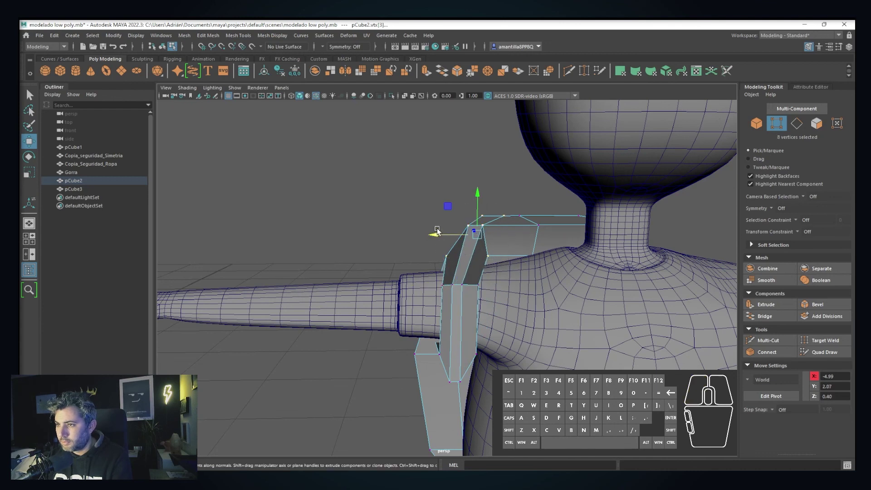
pyautogui.moveTo(437, 232); pyautogui.dragTo(449, 235)
# Smooth the whole backpack with 1 division and orbit out to view it.
pyautogui.click(756, 123)
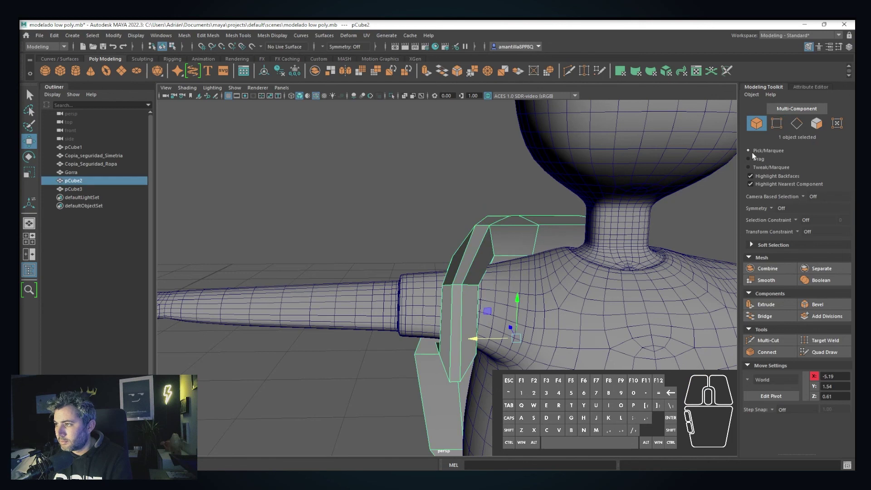
pyautogui.click(764, 281)
pyautogui.moveTo(532, 287)
pyautogui.keyDown('alt'); pyautogui.mouseDown()
pyautogui.moveTo(559, 299)
pyautogui.moveTo(521, 298)
pyautogui.mouseUp(); pyautogui.keyUp('alt')
pyautogui.press('w')
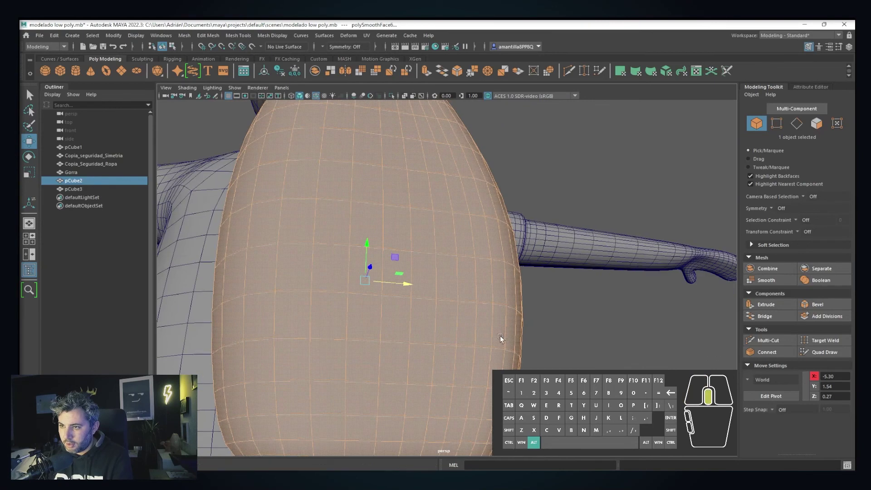
pyautogui.keyDown('alt'); pyautogui.scroll(-5, 500, 336); pyautogui.keyUp('alt')
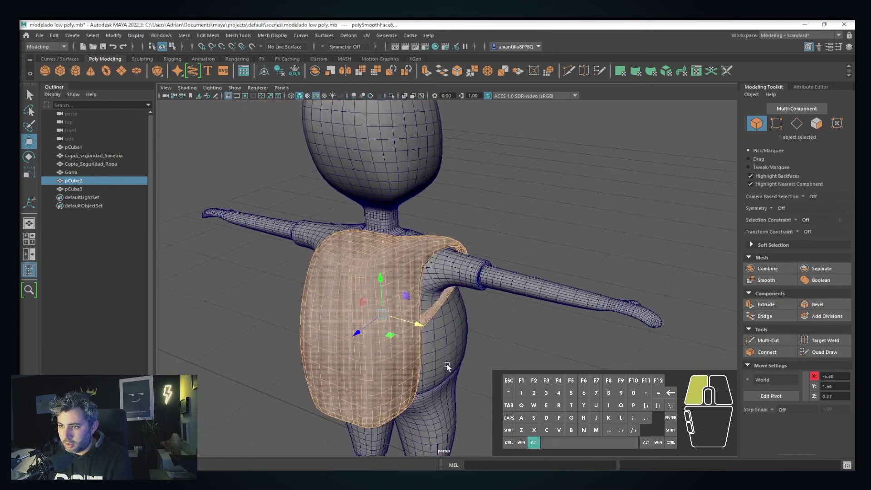